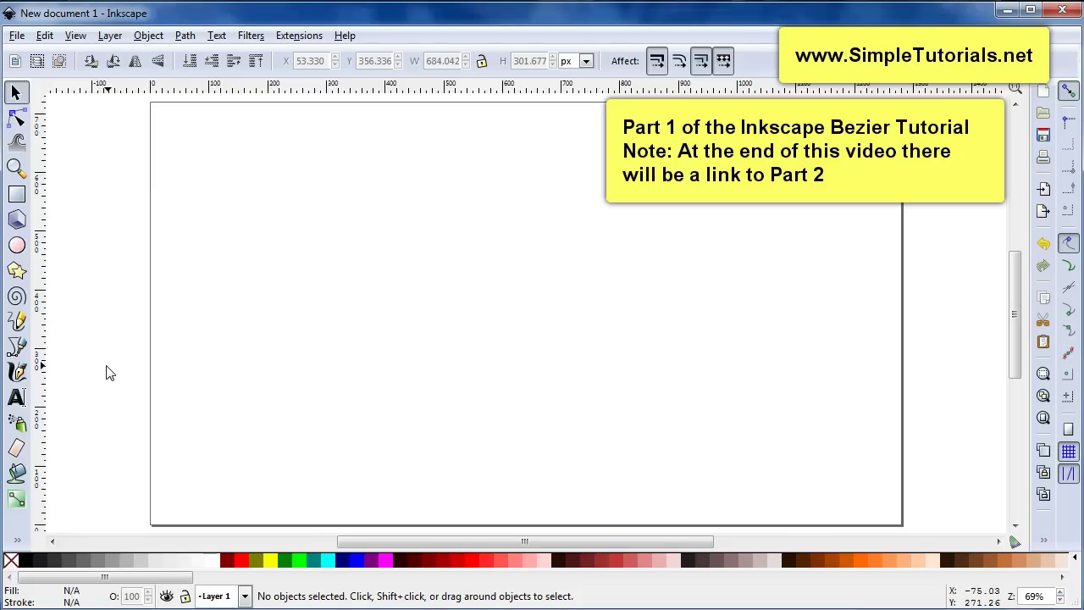
# Draw an open zigzag path of six straight segments, about 805 px wide, across the page's upper half with the Bezier tool
pyautogui.click(17, 349)
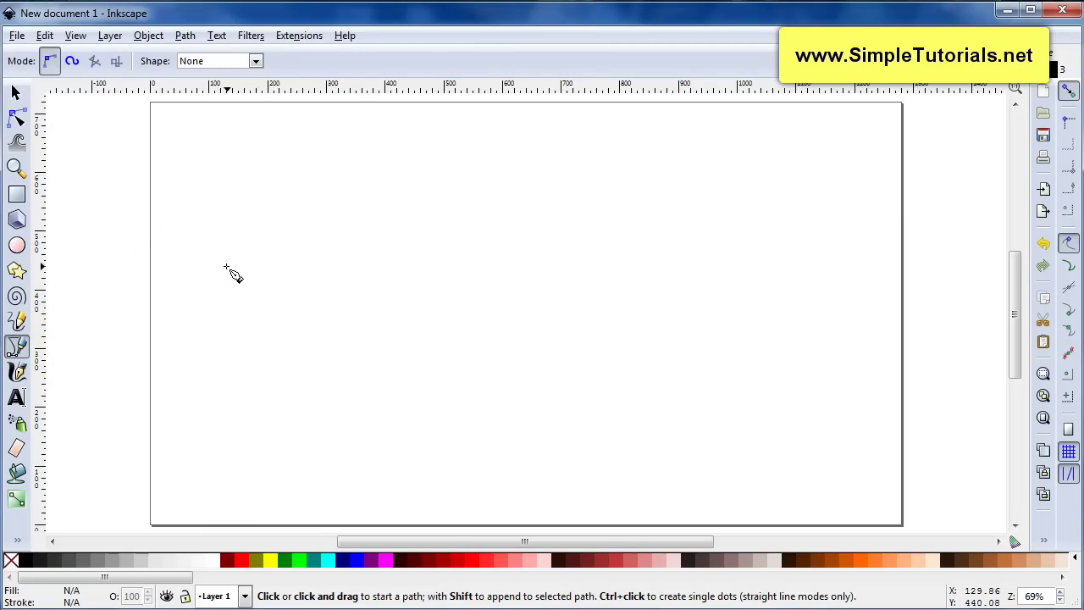
pyautogui.click(171, 274)
pyautogui.click(277, 208)
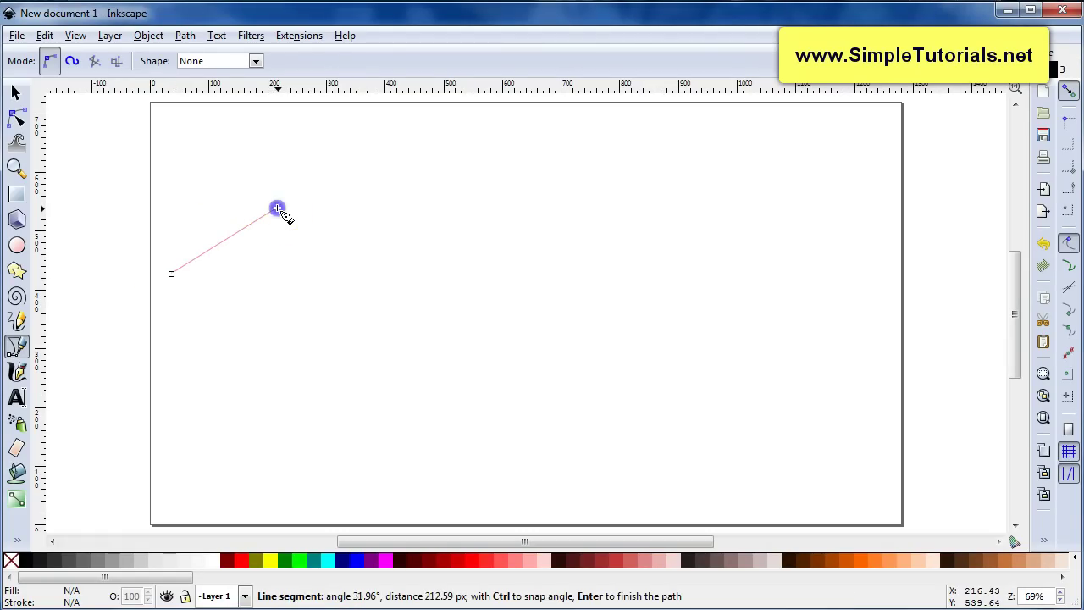
pyautogui.click(380, 263)
pyautogui.click(459, 217)
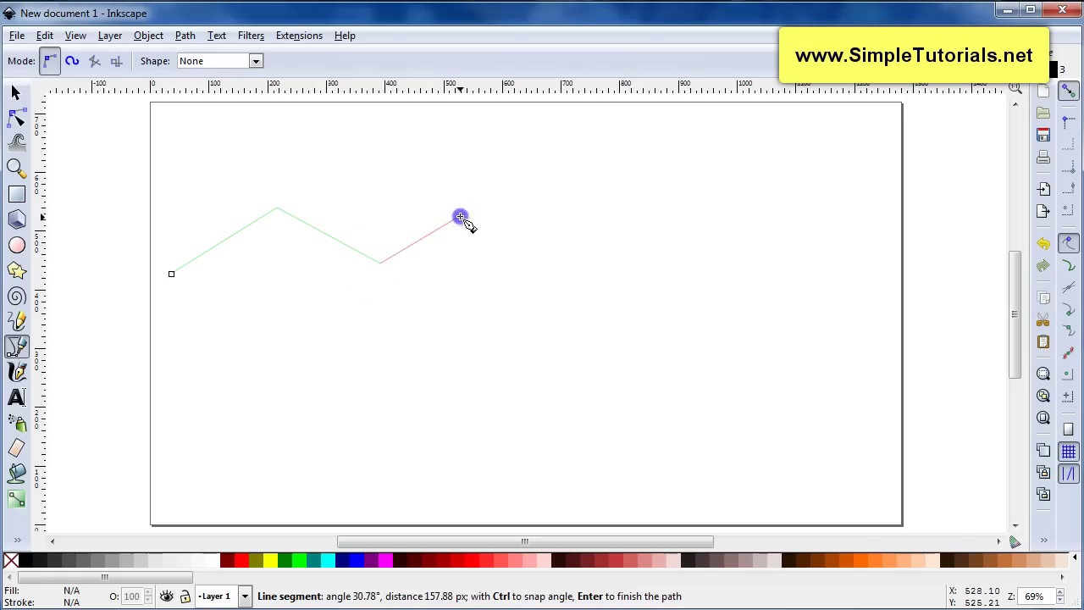
pyautogui.click(520, 266)
pyautogui.click(573, 222)
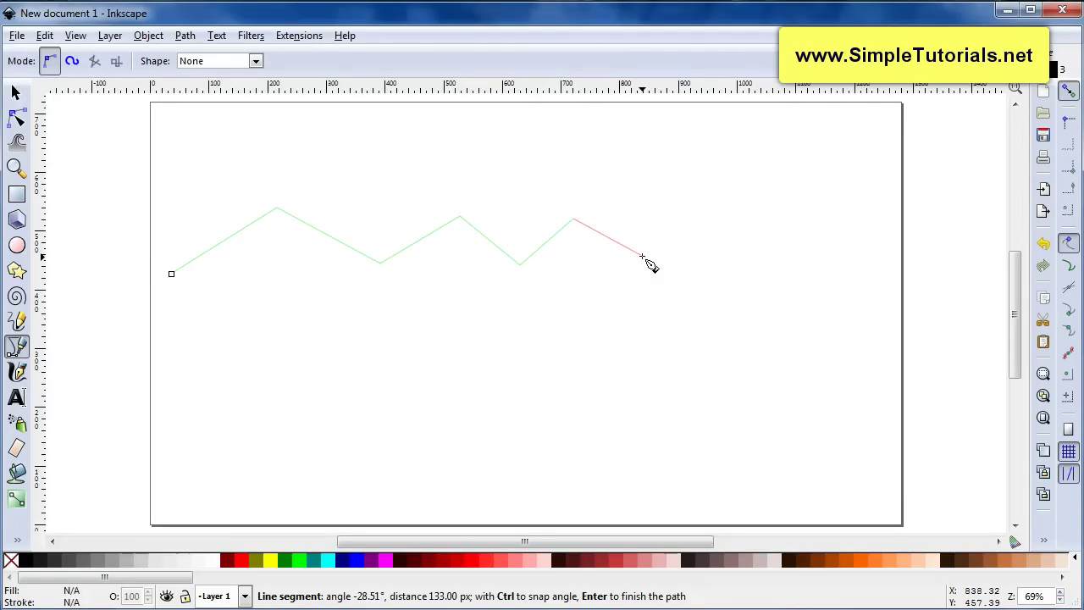
pyautogui.doubleClick(642, 256)
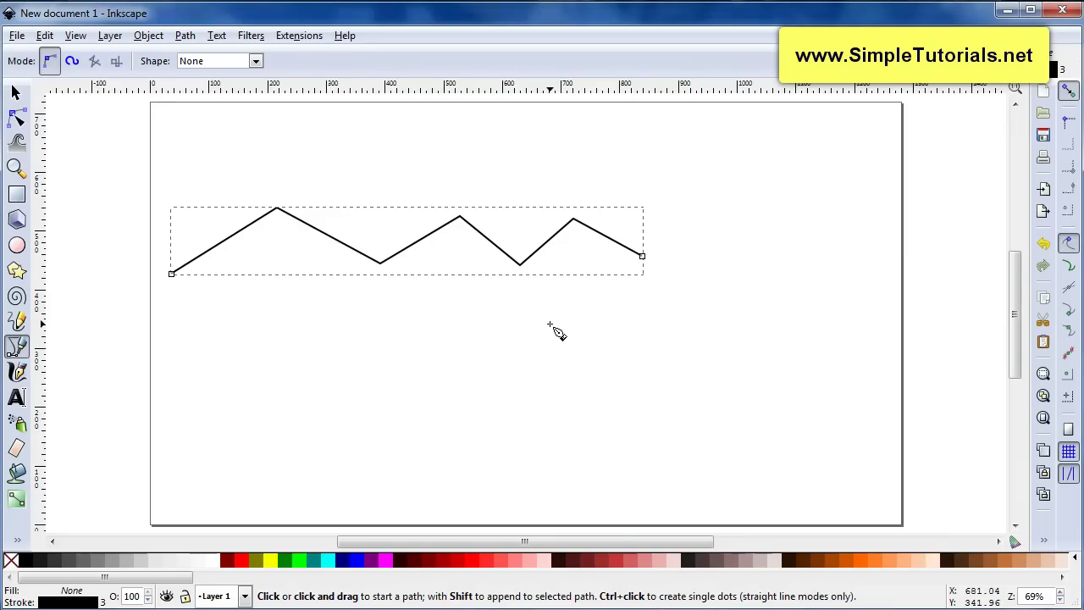
# Draw a second open zigzag path of five segments above the first one, with a slight curve near its right end
pyautogui.click(228, 195)
pyautogui.click(345, 146)
pyautogui.click(442, 179)
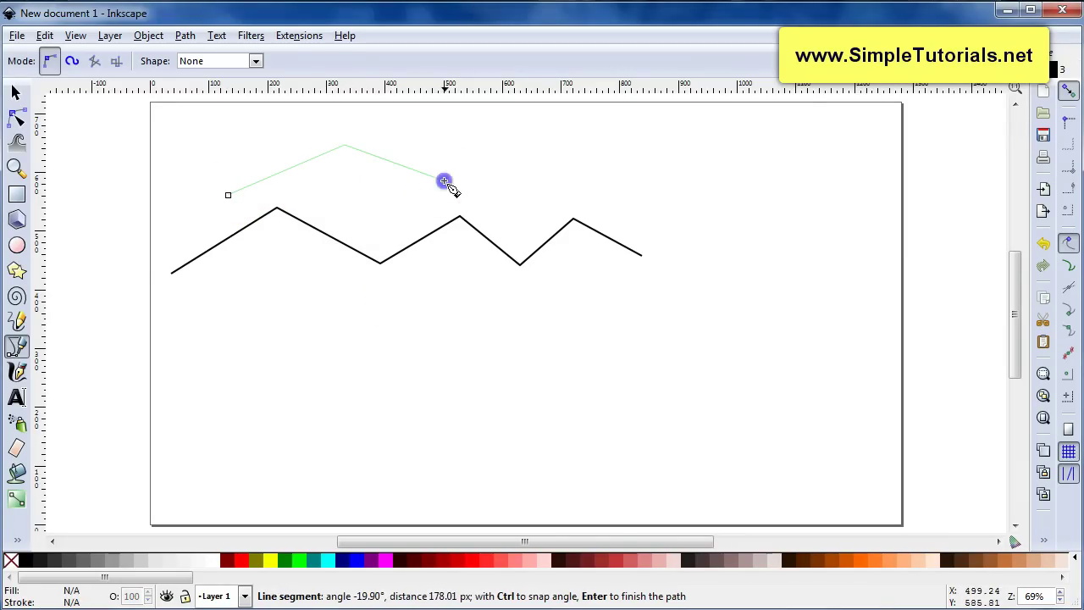
pyautogui.click(512, 157)
pyautogui.click(579, 198)
pyautogui.click(634, 162)
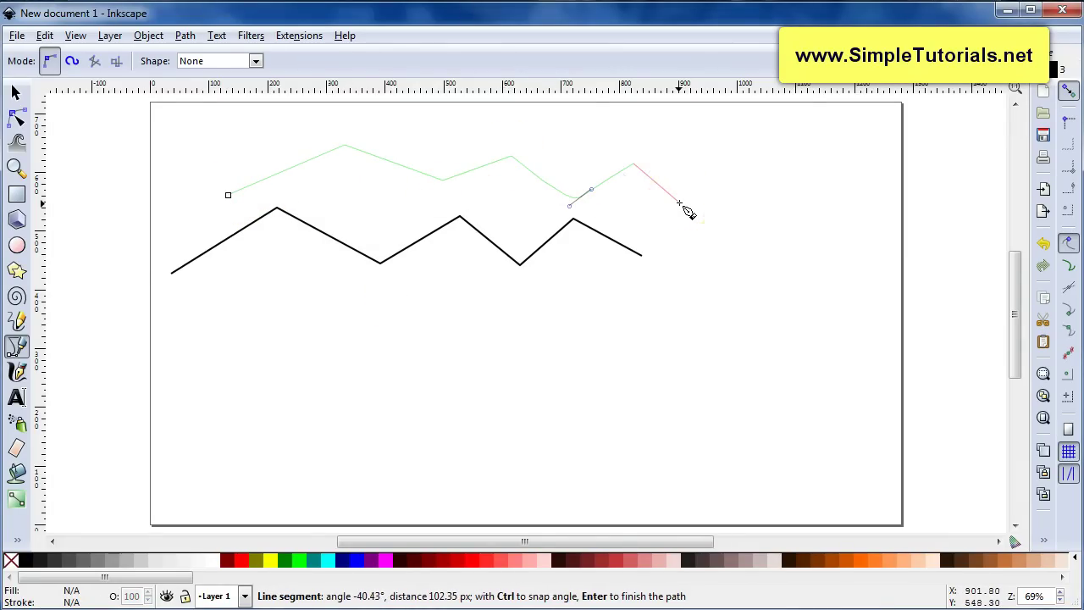
pyautogui.press('Return')
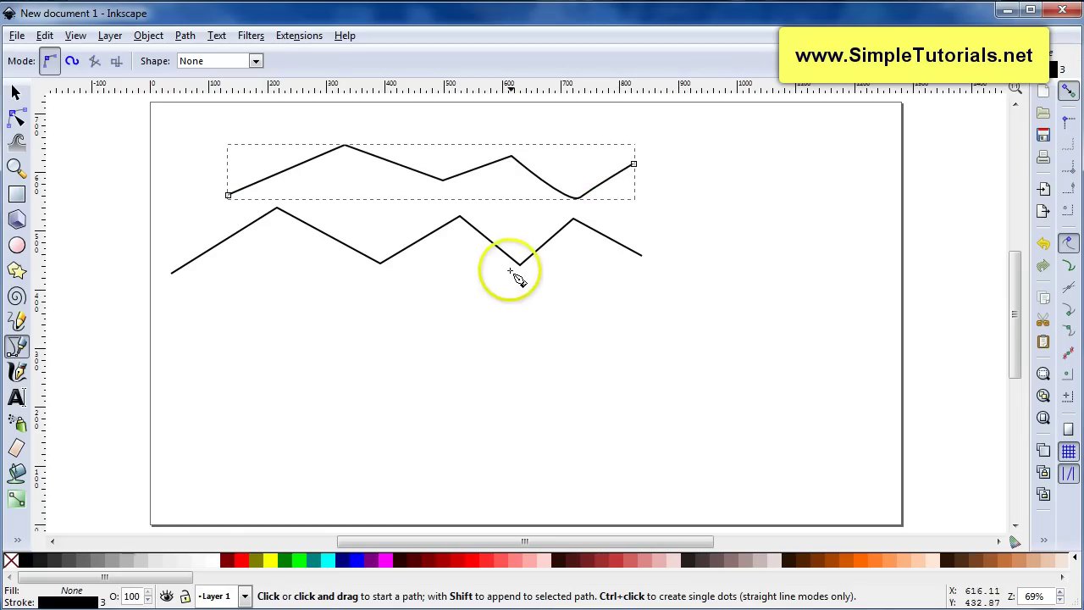
# Draw a closed five-node shape about 417 by 149 px below the zigzags, with one slightly rounded corner at the lower right
pyautogui.click(223, 306)
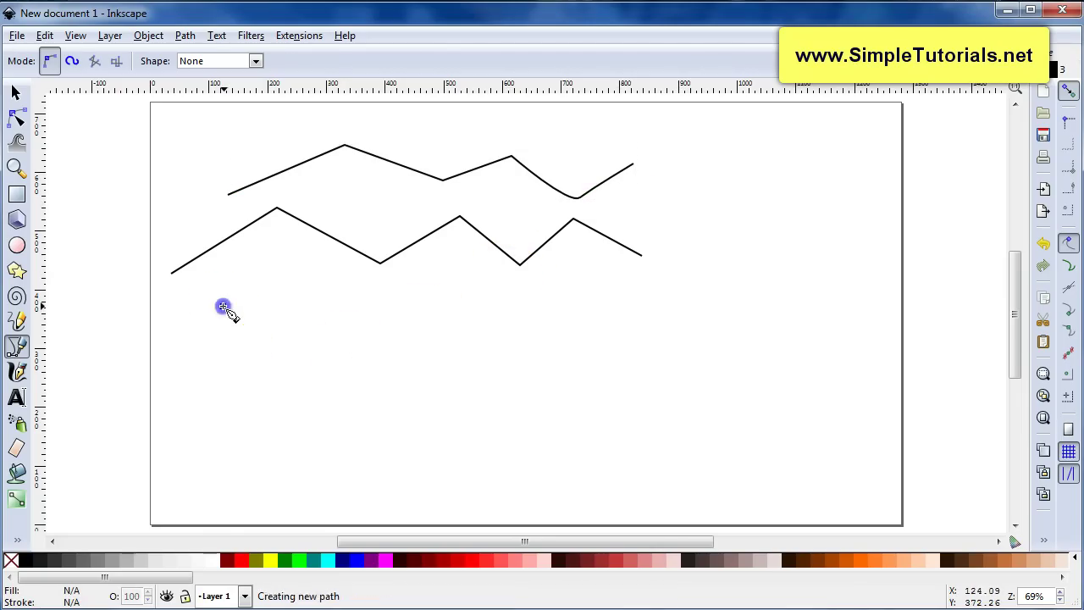
pyautogui.click(465, 337)
pyautogui.moveTo(449, 385); pyautogui.dragTo(434, 387)
pyautogui.click(298, 369)
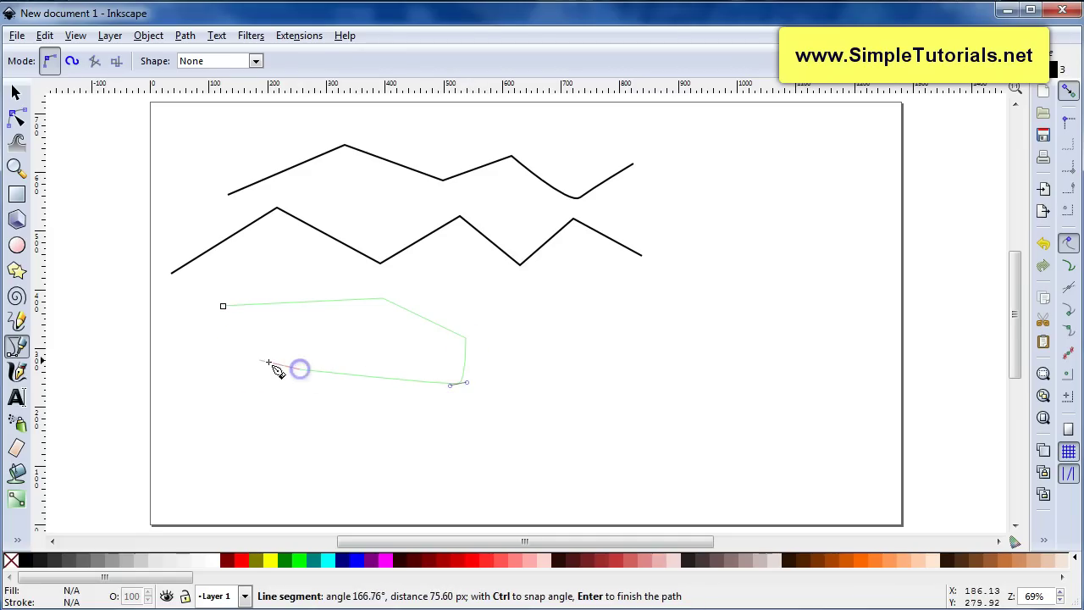
pyautogui.click(224, 305)
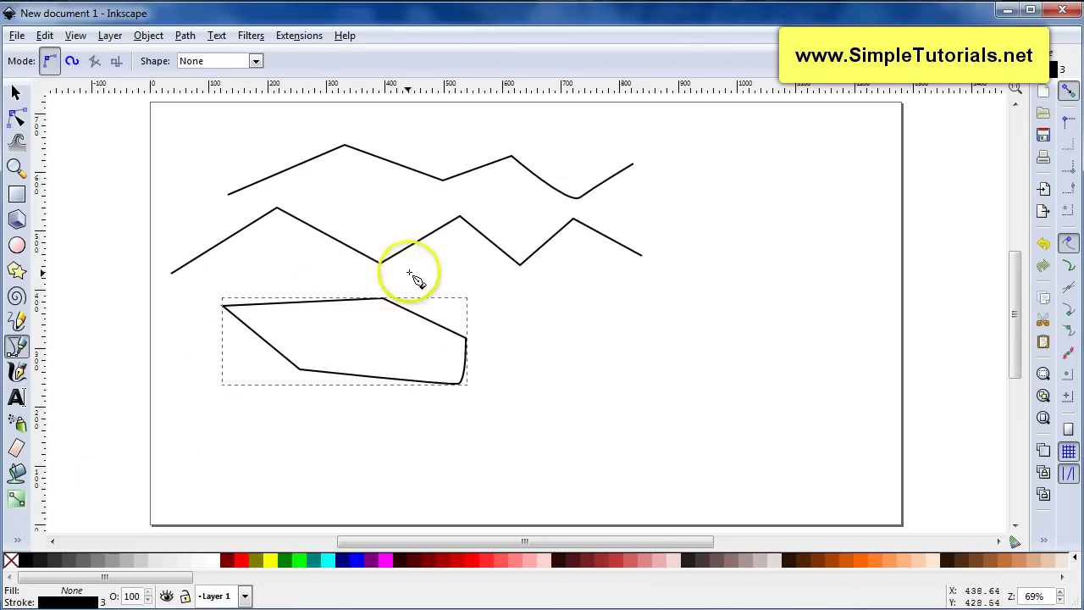
# Select all three paths on the page and delete them
pyautogui.press('s')
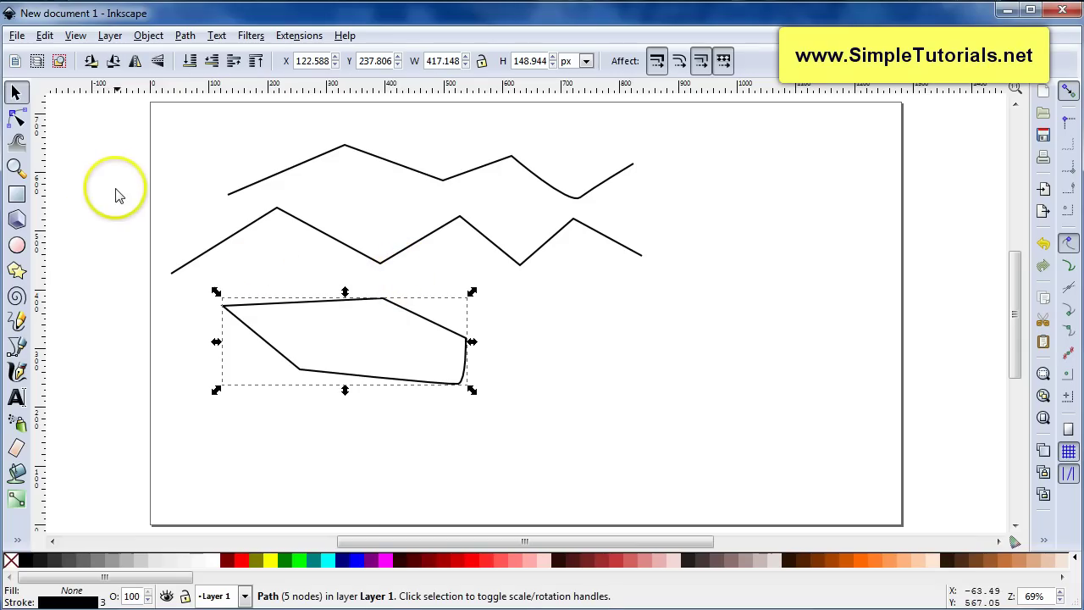
pyautogui.moveTo(141, 110); pyautogui.dragTo(726, 436)
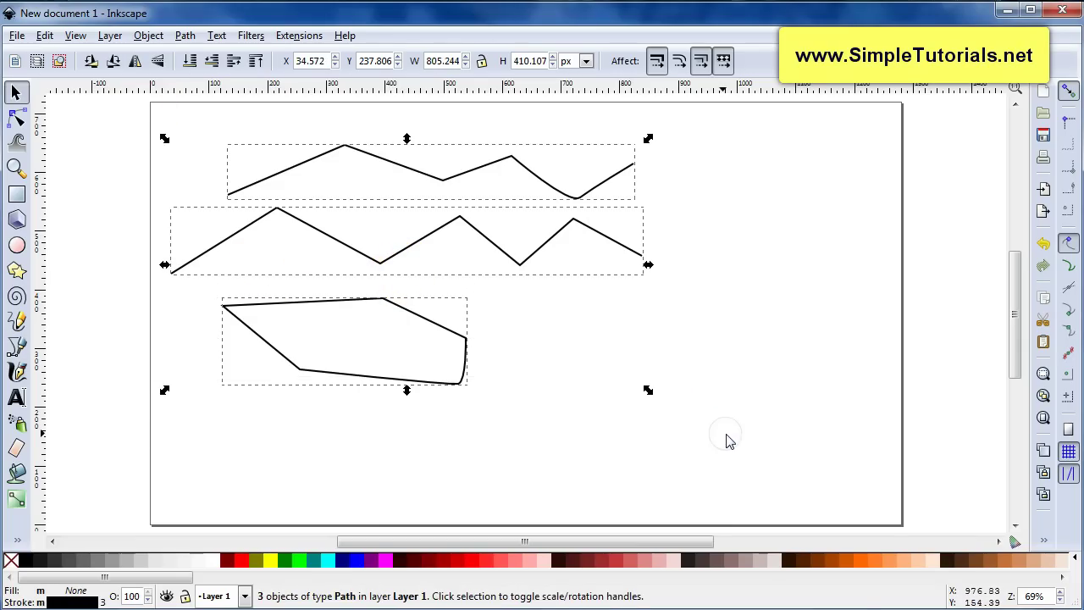
pyautogui.press('Delete')
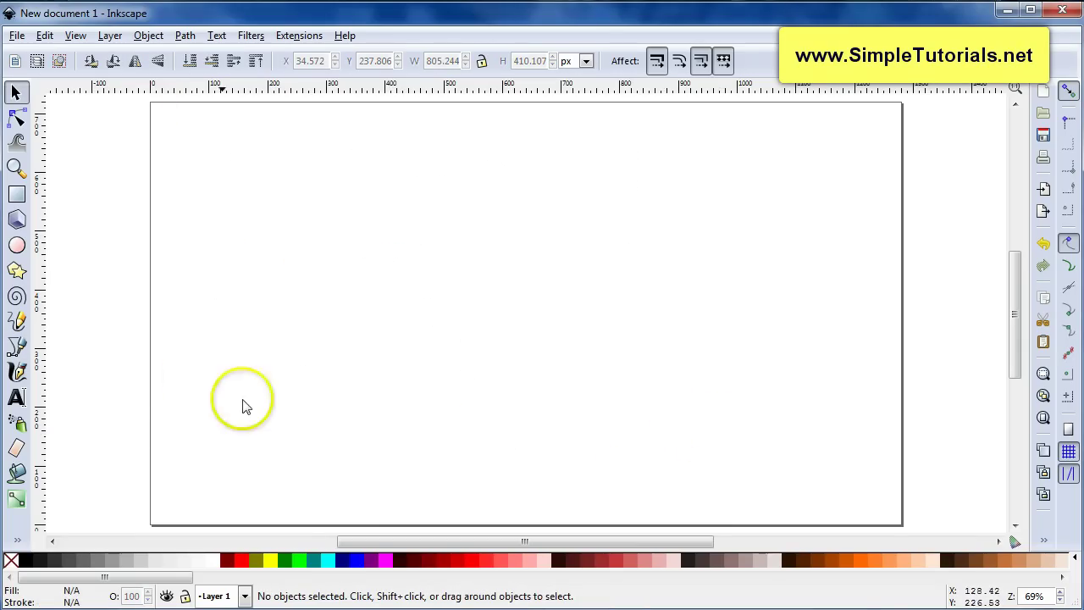
# Draw an open wavy Bezier curve with smooth nodes across the page, rising, dipping, rising again and falling at its right end
pyautogui.click(19, 343)
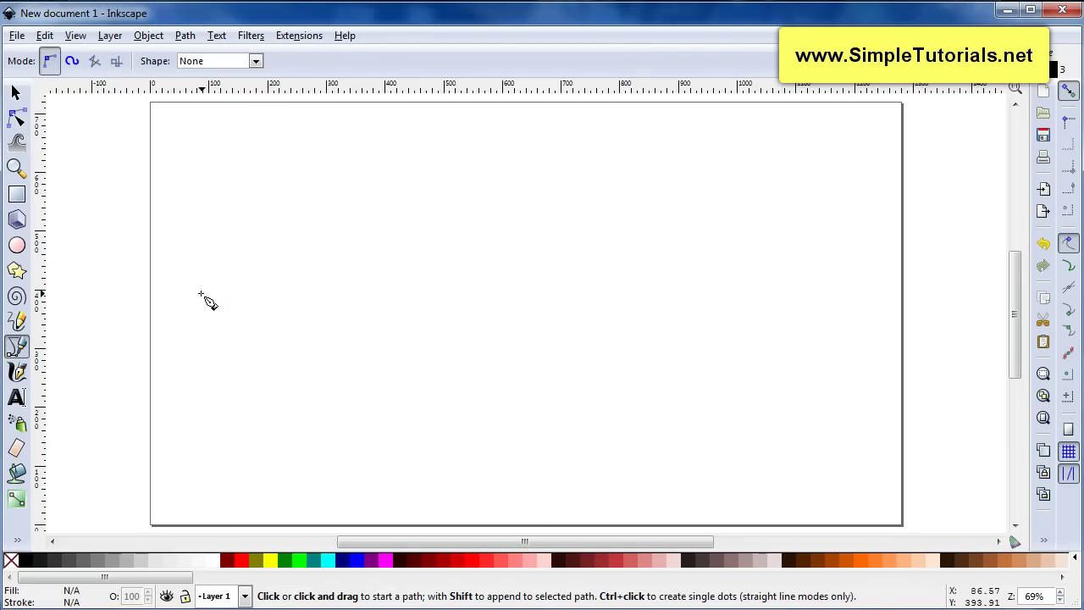
pyautogui.click(201, 294)
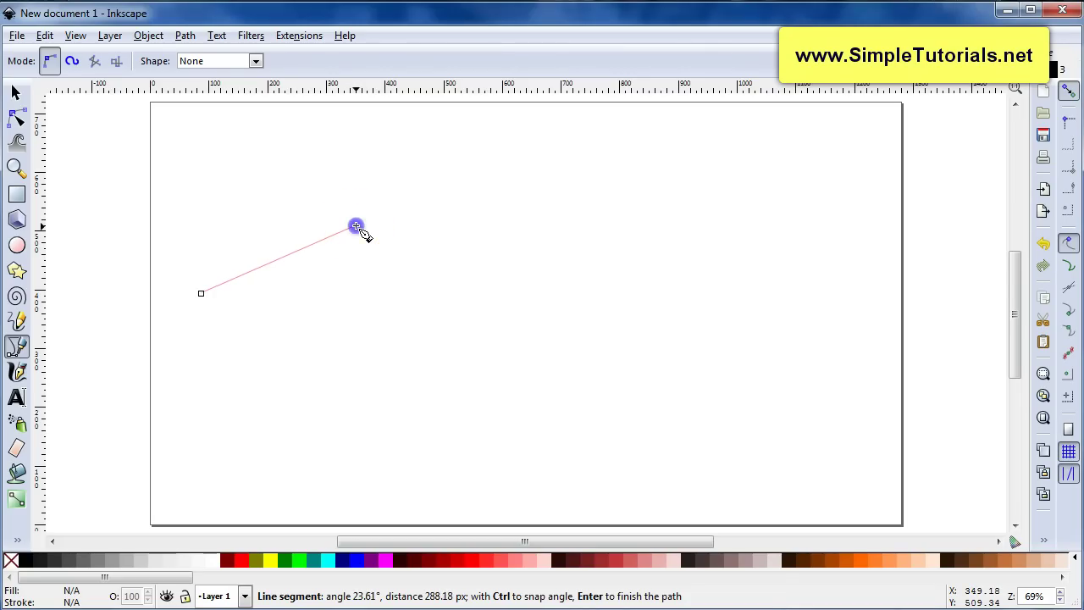
pyautogui.moveTo(357, 226); pyautogui.dragTo(415, 252)
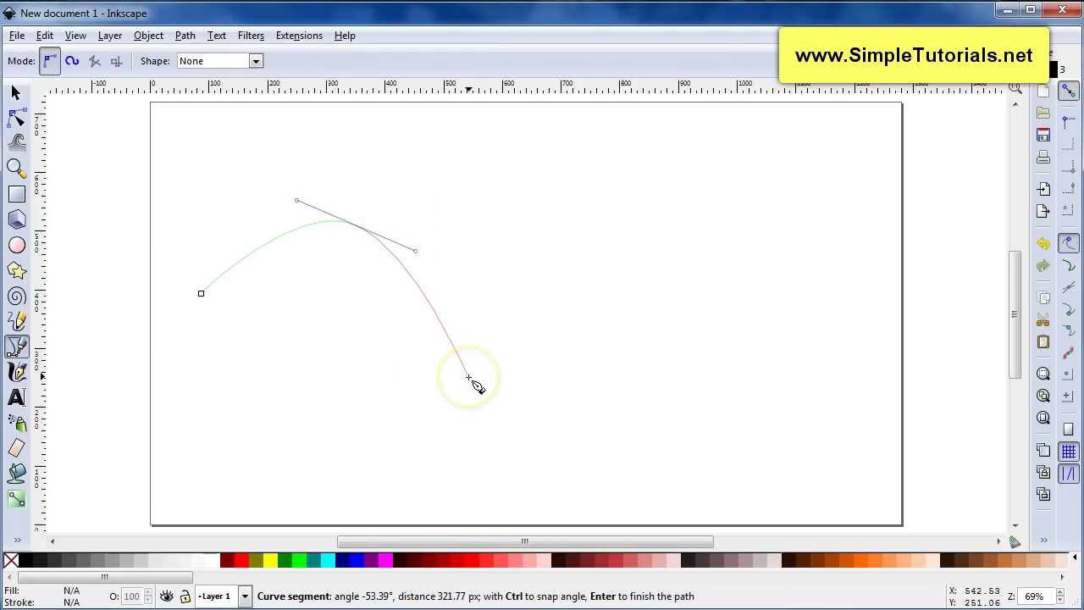
pyautogui.moveTo(470, 379); pyautogui.dragTo(528, 350)
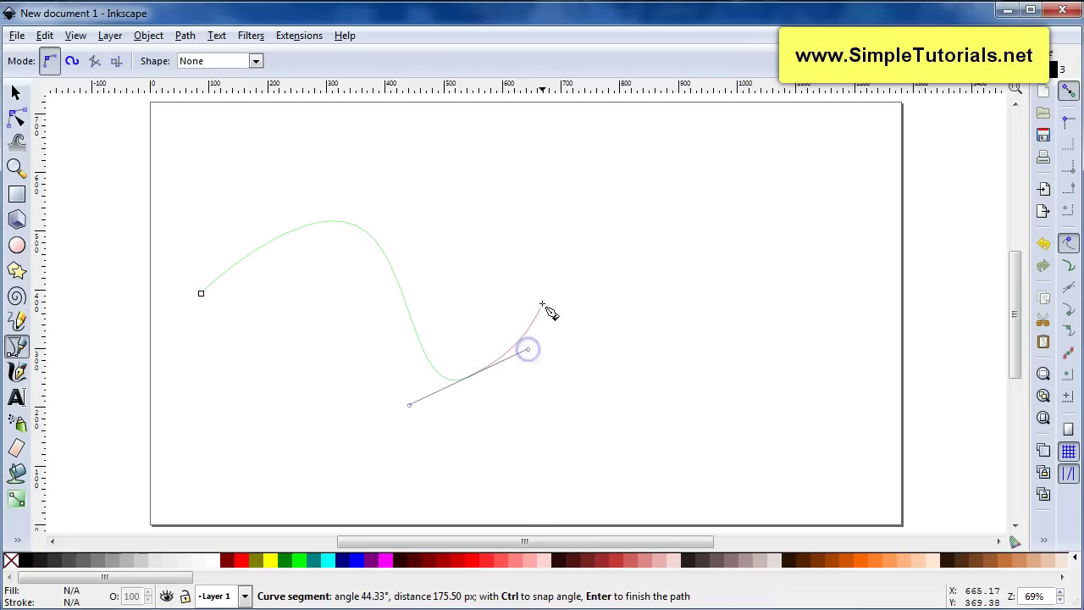
pyautogui.moveTo(556, 265); pyautogui.dragTo(612, 246)
pyautogui.moveTo(648, 283); pyautogui.dragTo(703, 388)
pyautogui.press('Return')
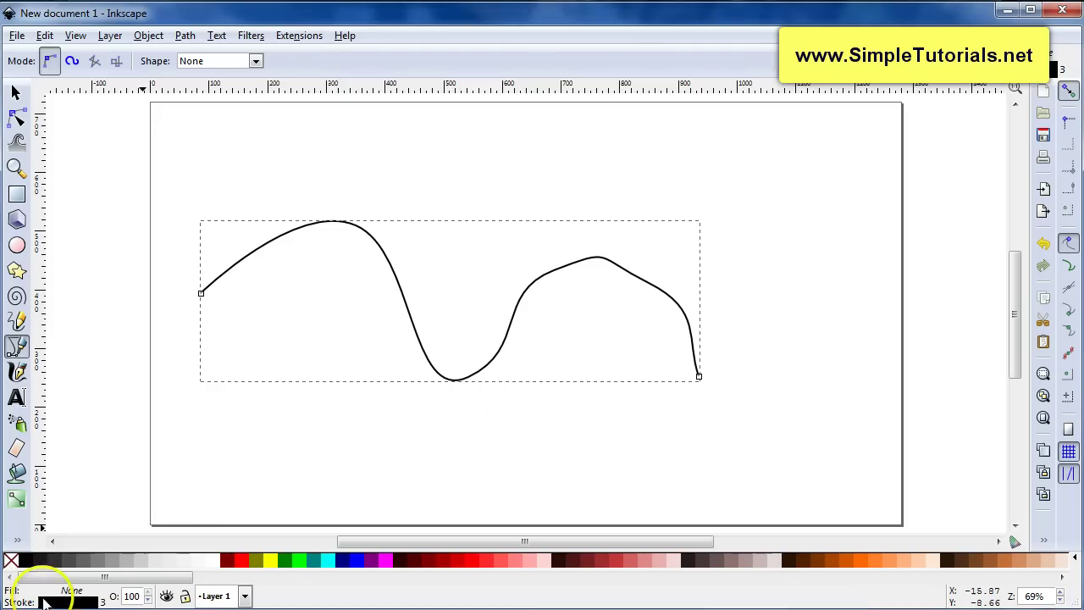
# Draw an open path of five straight segments above the curve, snapping the segment angles to 15-degree increments
pyautogui.click(359, 187)
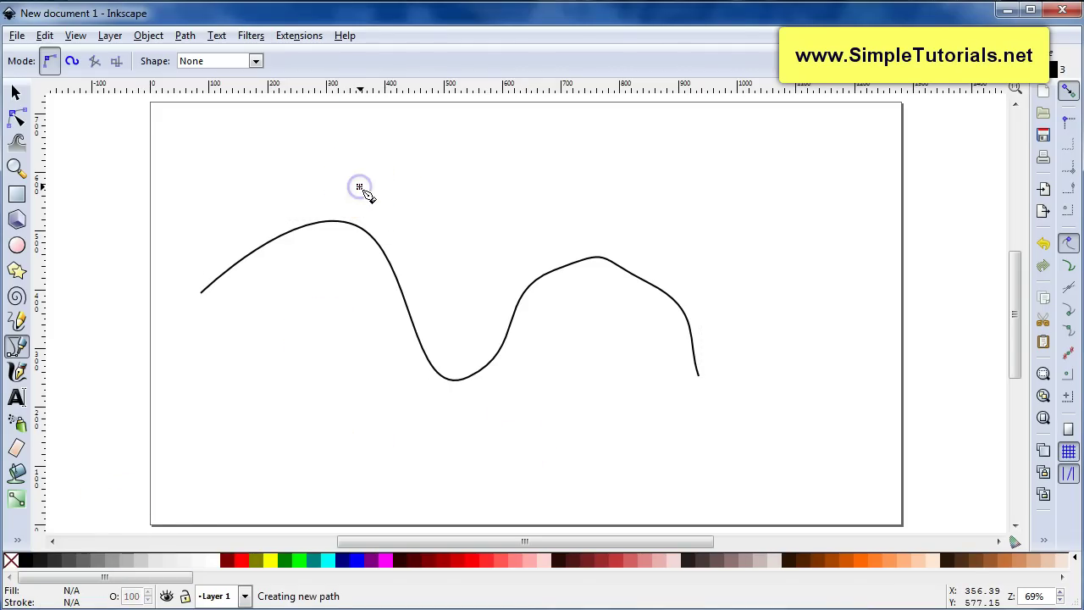
pyautogui.click(441, 139)
pyautogui.click(474, 173)
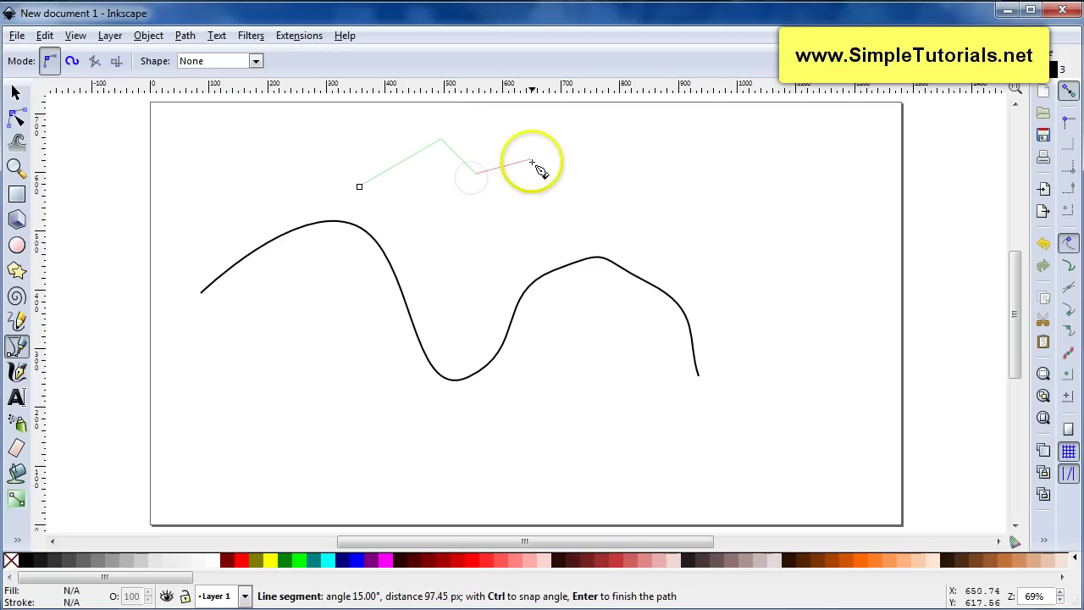
pyautogui.click(546, 156)
pyautogui.click(574, 195)
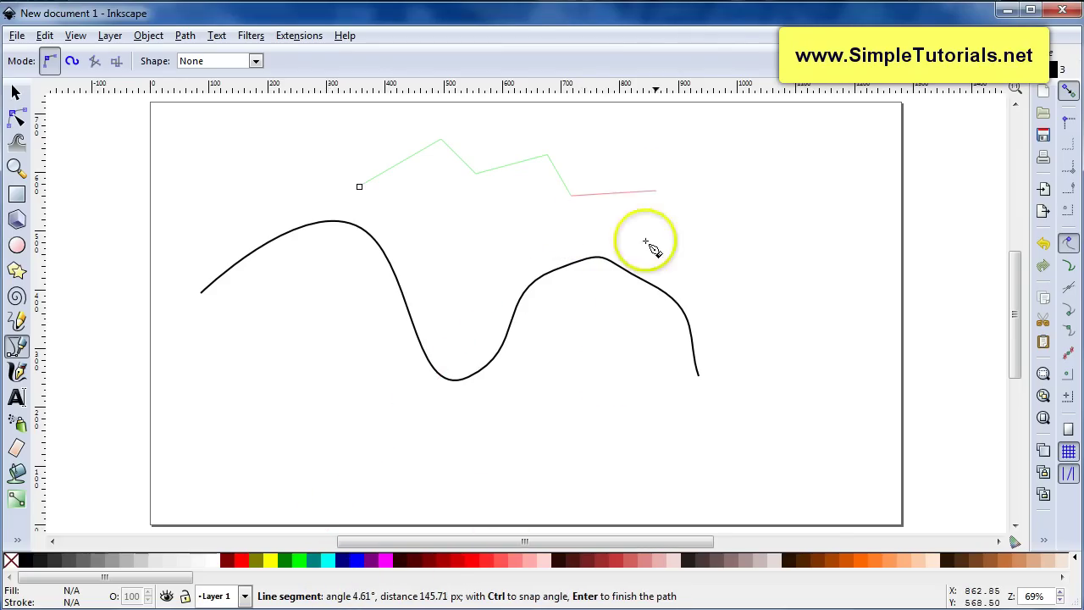
pyautogui.click(668, 171)
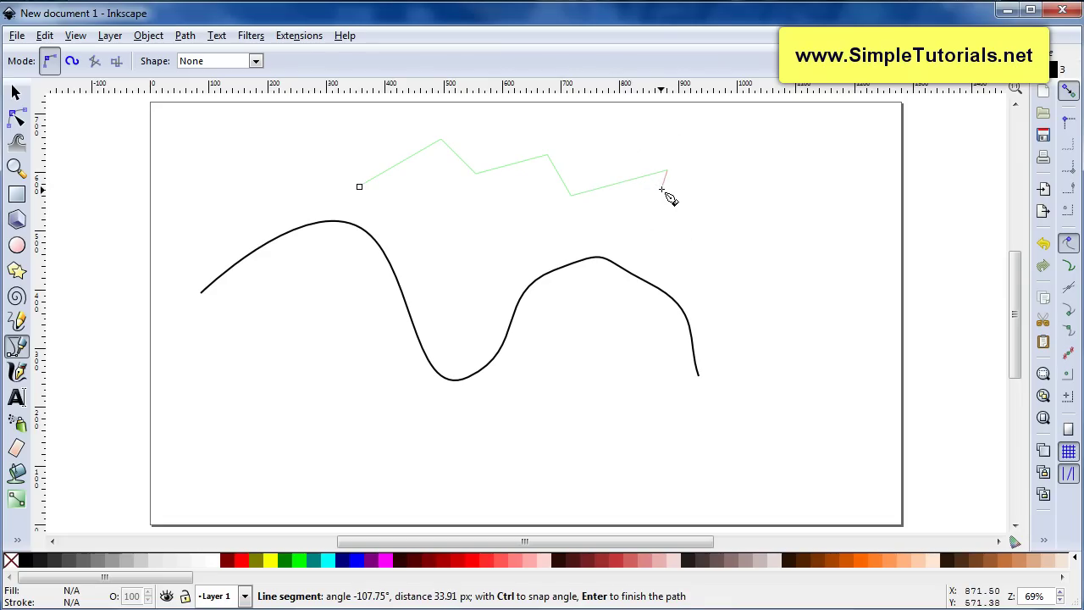
pyautogui.press('Return')
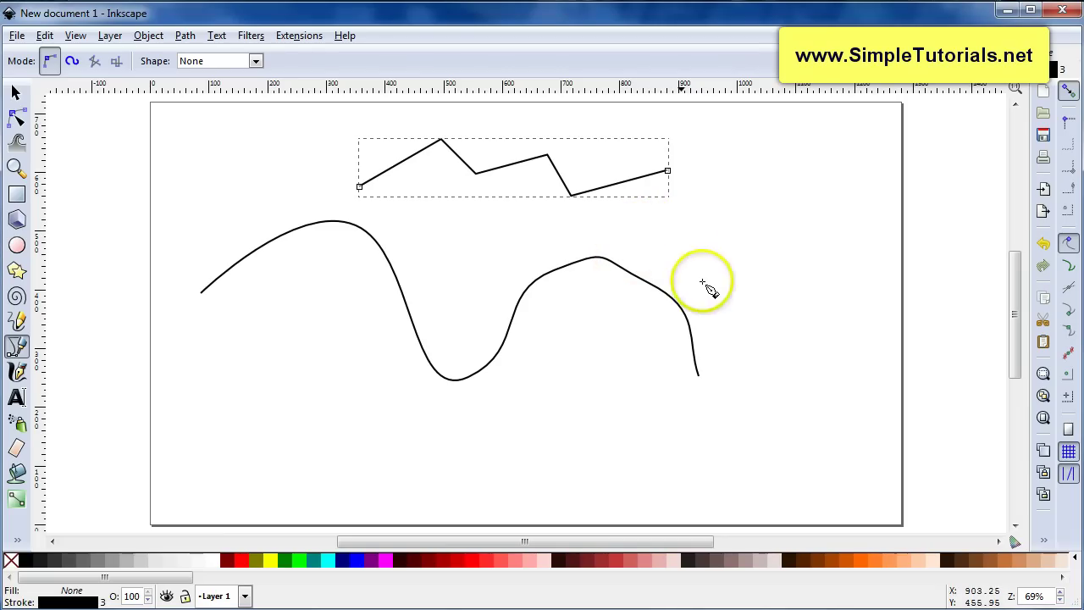
# Append four straight segments to the selected zigzag path, starting right of the curve and joining at the zigzag's right end
pyautogui.click(738, 323)
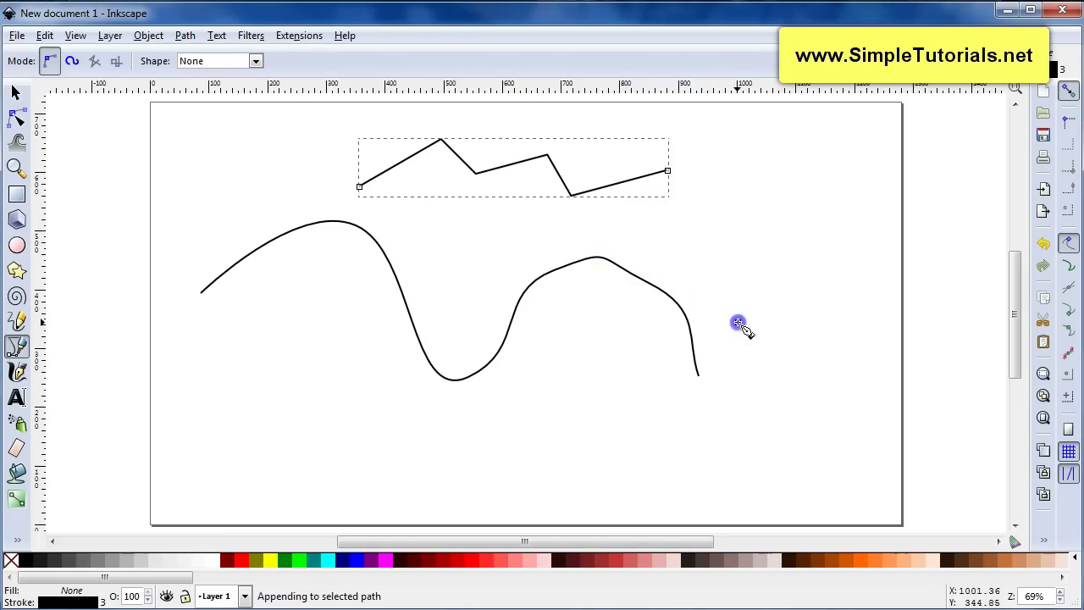
pyautogui.click(776, 260)
pyautogui.click(701, 247)
pyautogui.click(743, 200)
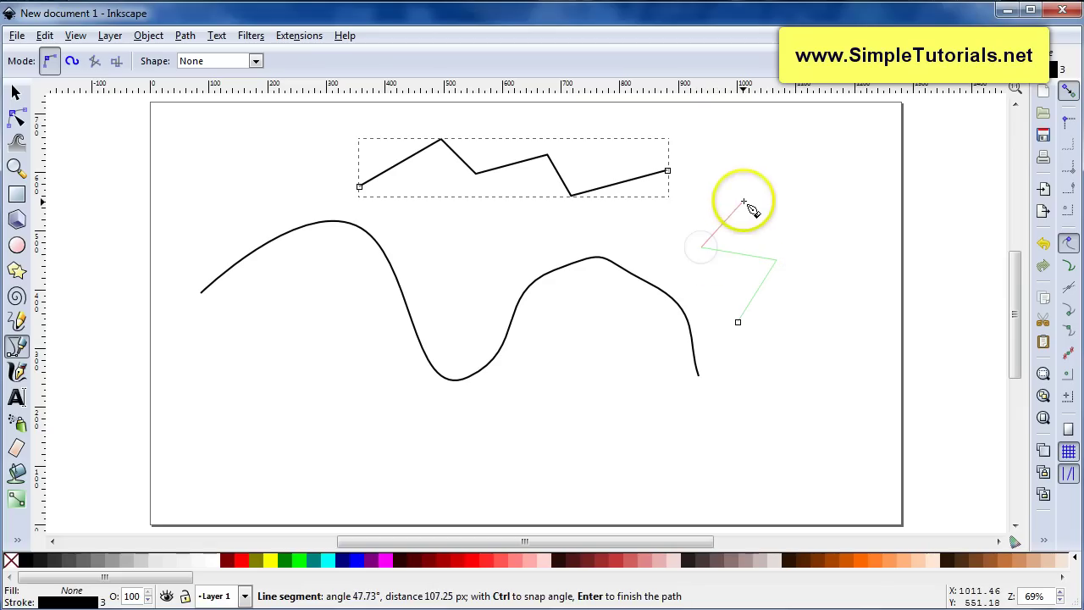
pyautogui.click(669, 171)
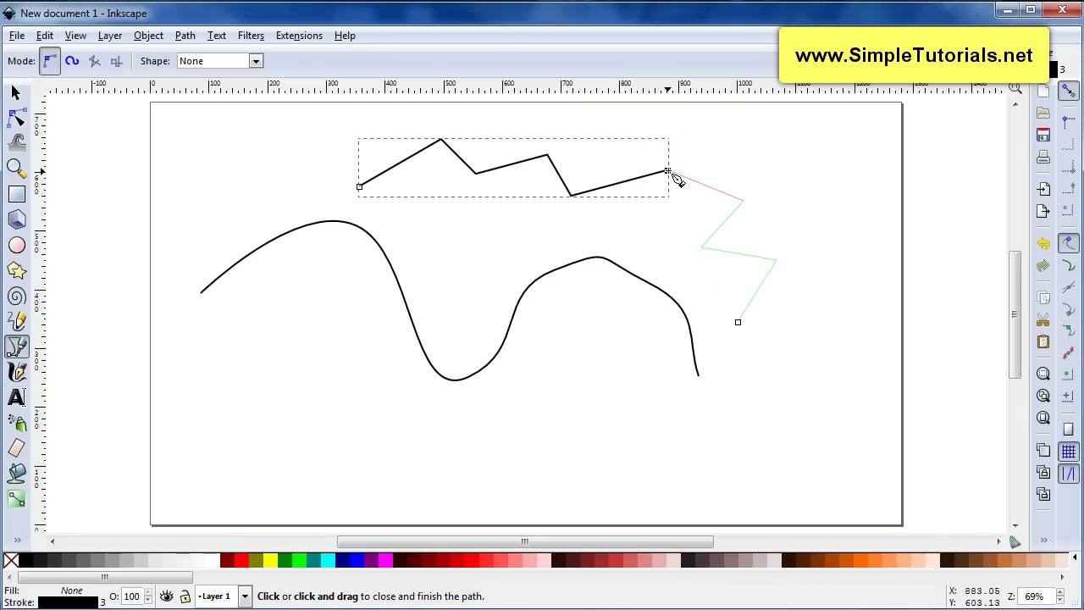
pyautogui.click(669, 171)
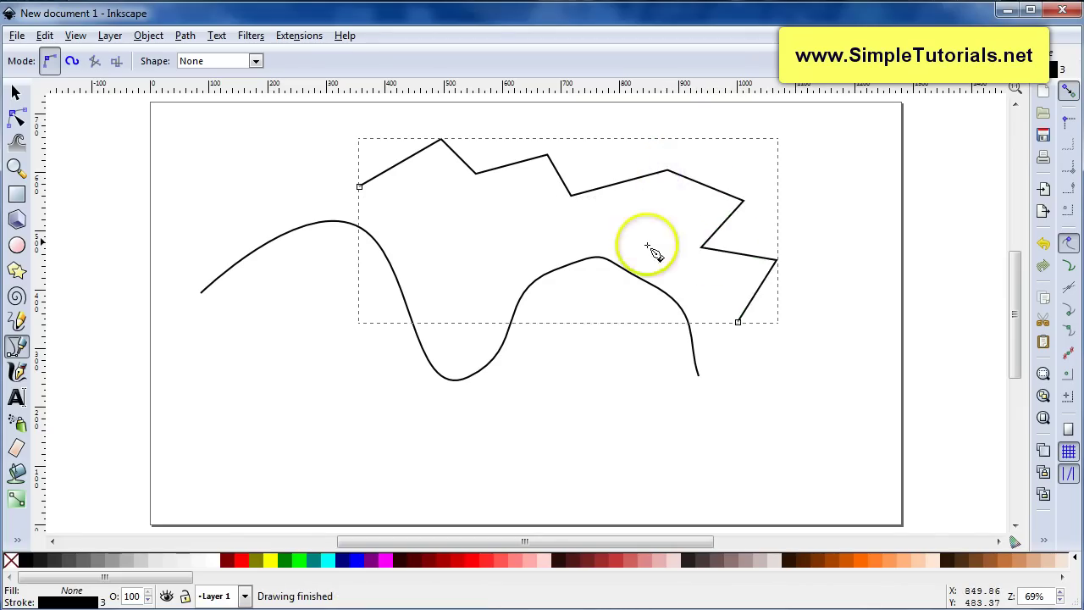
# Move the joined zigzag path left and slightly down to about X 260, Y 327 px
pyautogui.press('s')
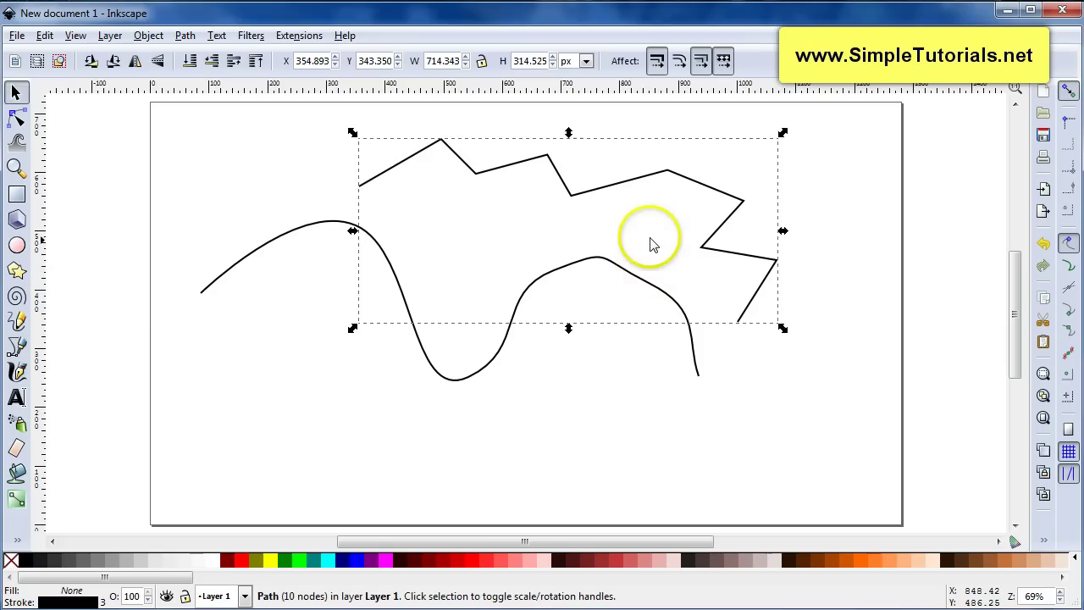
pyautogui.moveTo(641, 188)
pyautogui.mouseDown()
pyautogui.moveTo(626, 218)
pyautogui.moveTo(629, 188)
pyautogui.mouseUp()
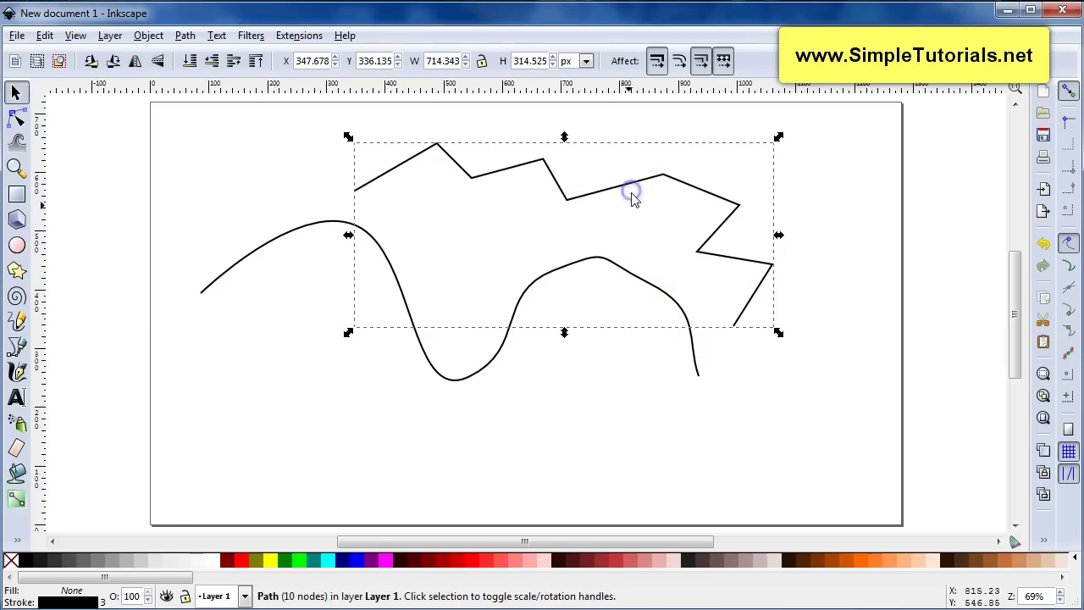
pyautogui.hotkey('shift', 'Left')
pyautogui.hotkey('shift', 'Left')
pyautogui.hotkey('shift', 'Left')
pyautogui.hotkey('shift', 'Left')
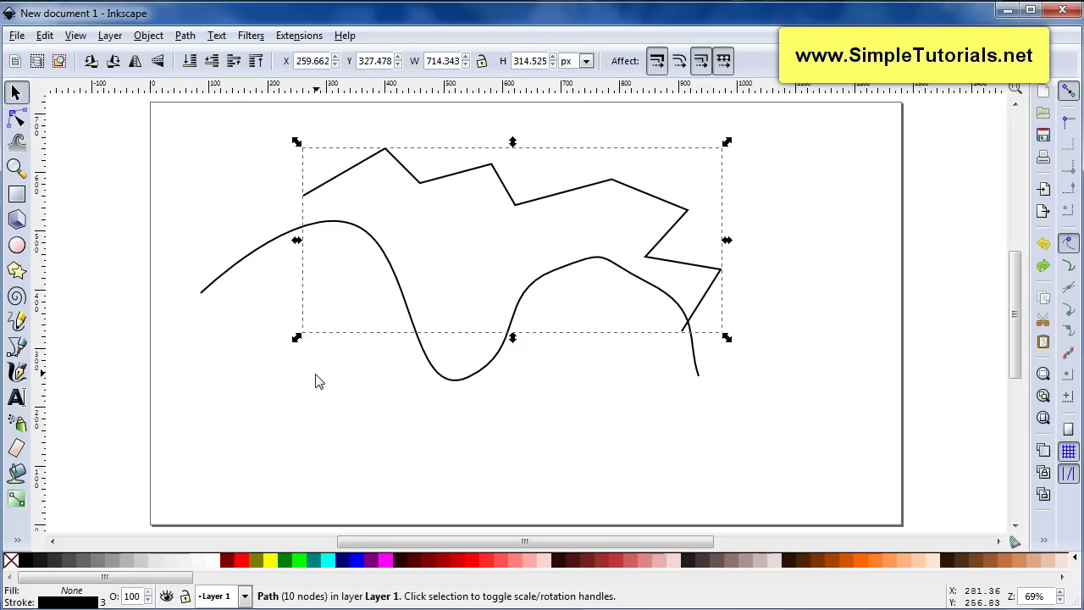
pyautogui.click(332, 398)
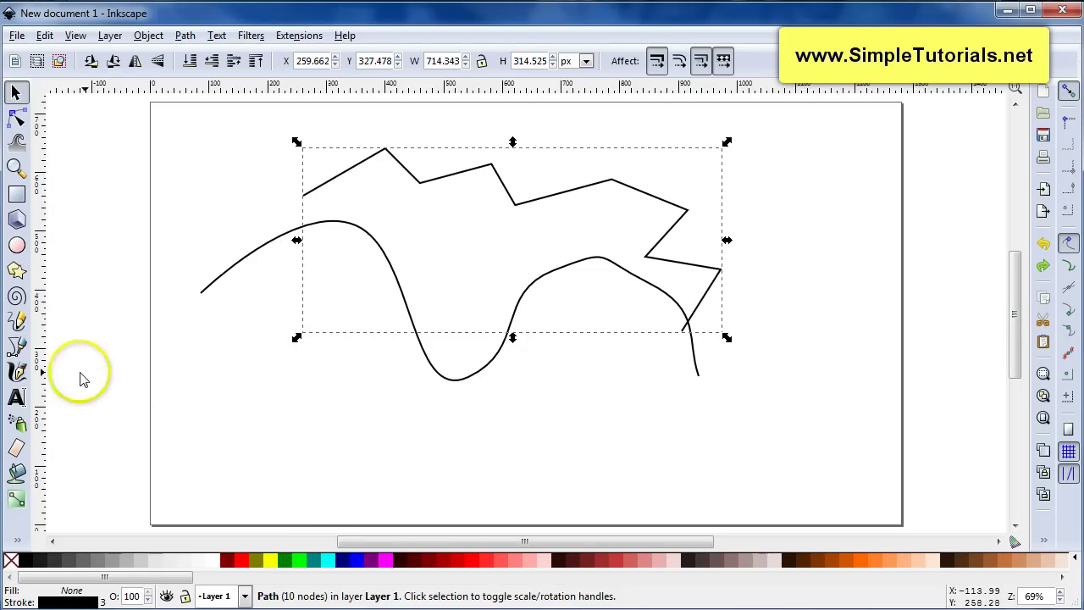
# Draw an open path of four straight segments below the zigzag, running under and across the curve's dip
pyautogui.click(17, 347)
pyautogui.click(291, 403)
pyautogui.click(369, 364)
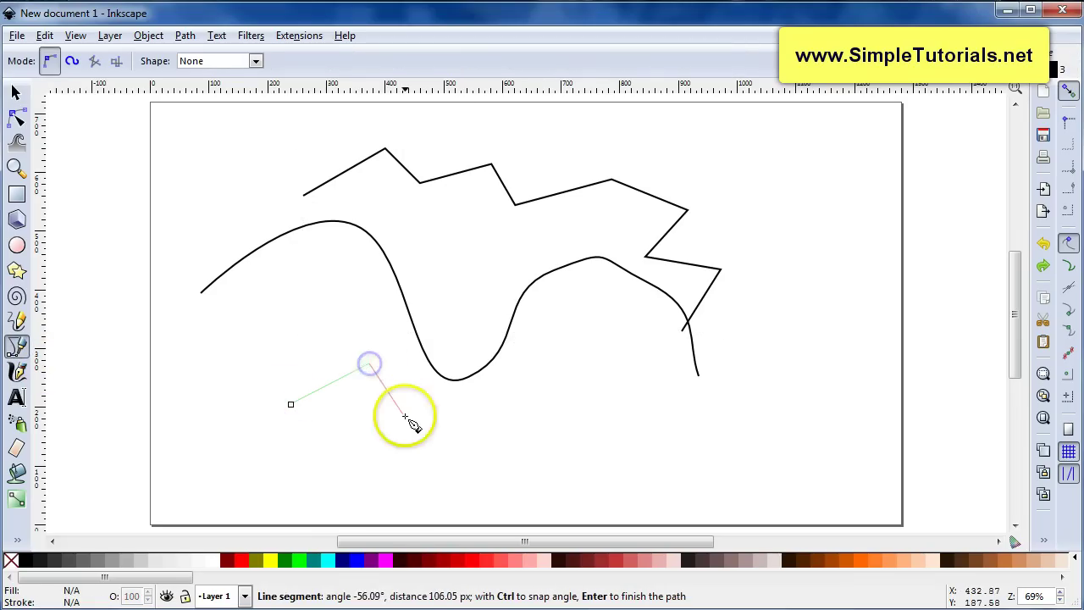
pyautogui.click(405, 416)
pyautogui.click(503, 404)
pyautogui.click(591, 356)
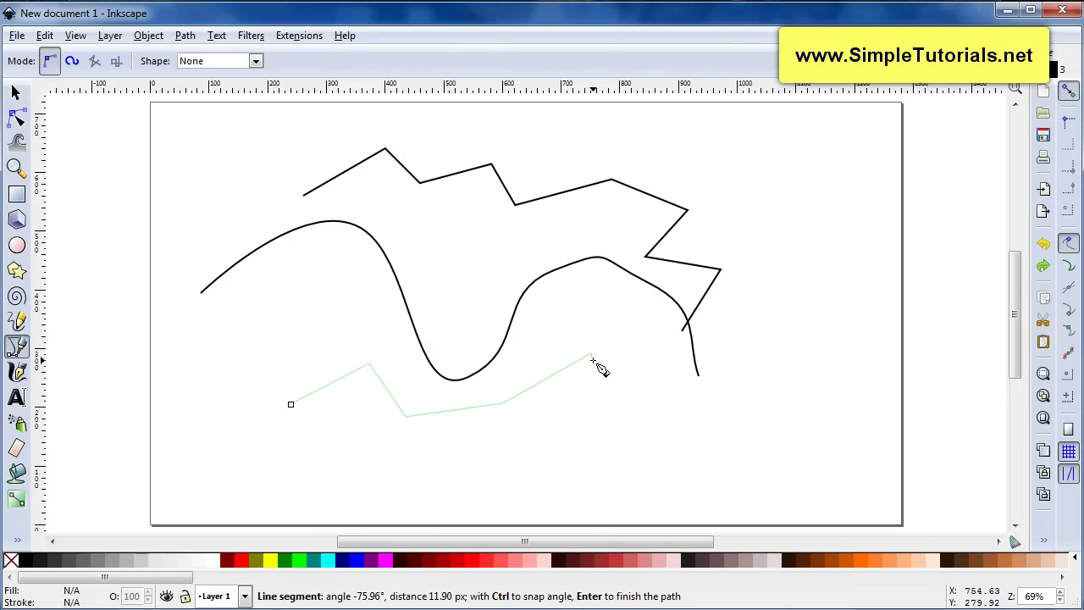
pyautogui.press('Return')
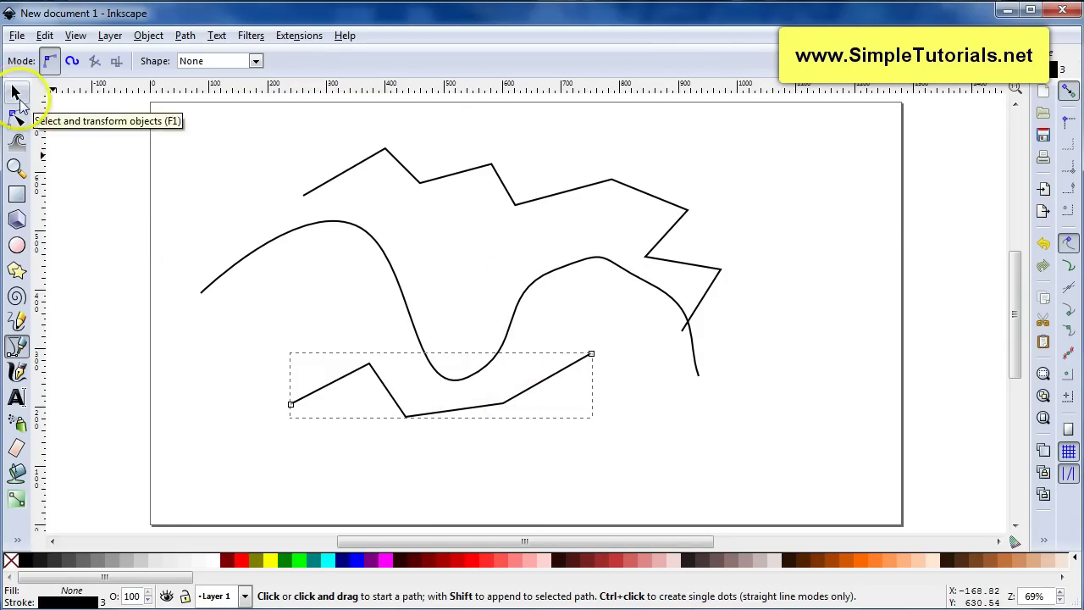
# Move the lower zigzag path left and down to about X 153, Y 127 px
pyautogui.press('s')
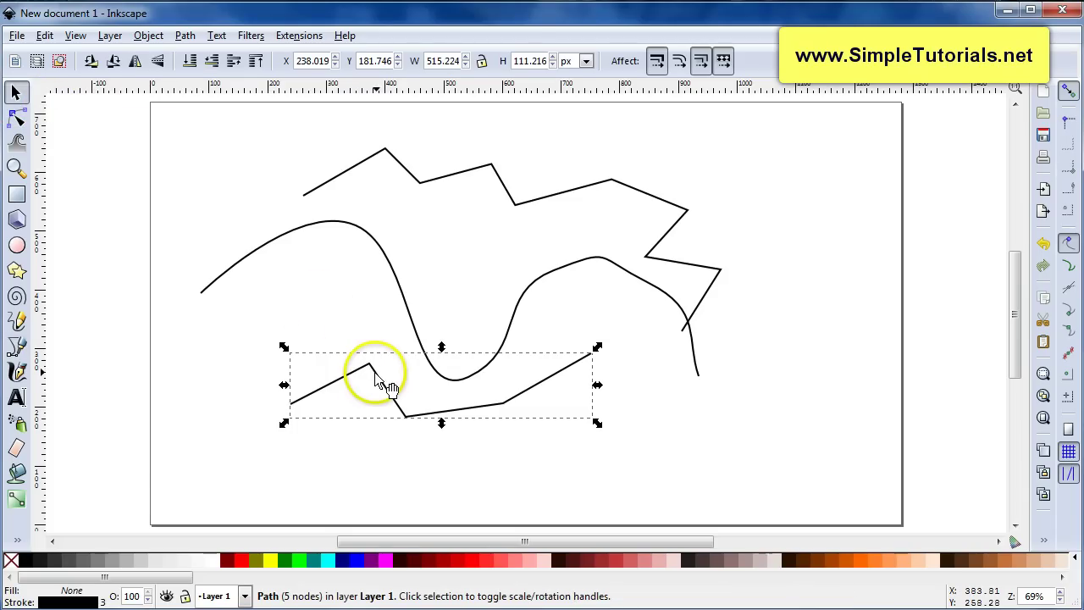
pyautogui.moveTo(378, 372); pyautogui.dragTo(328, 405)
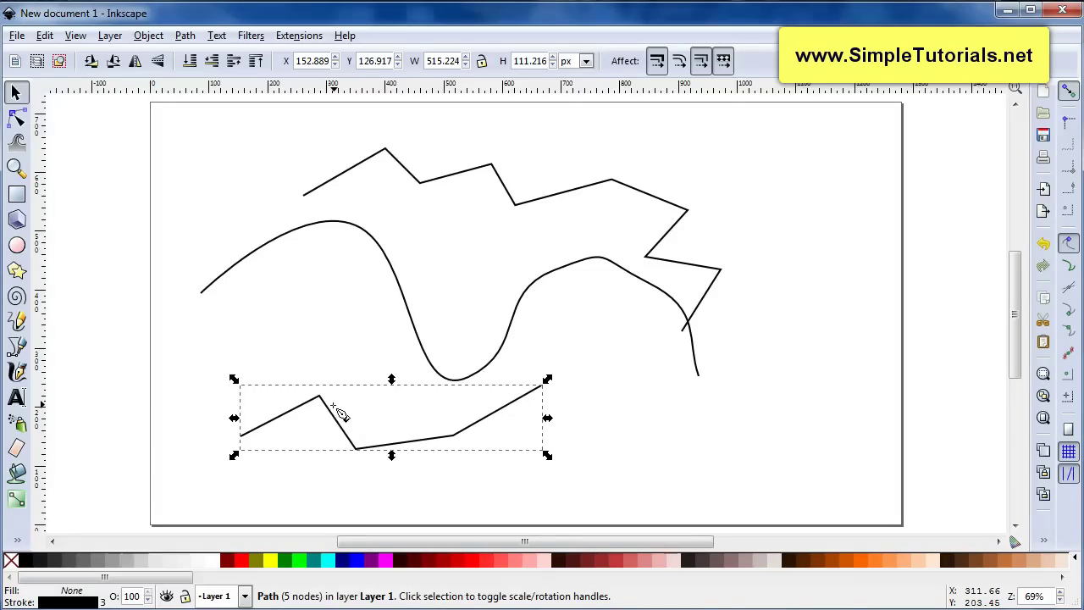
# Start a path above the upper zigzag with two straight segments, continuing with curved segments down the right part of the page
pyautogui.press('b')
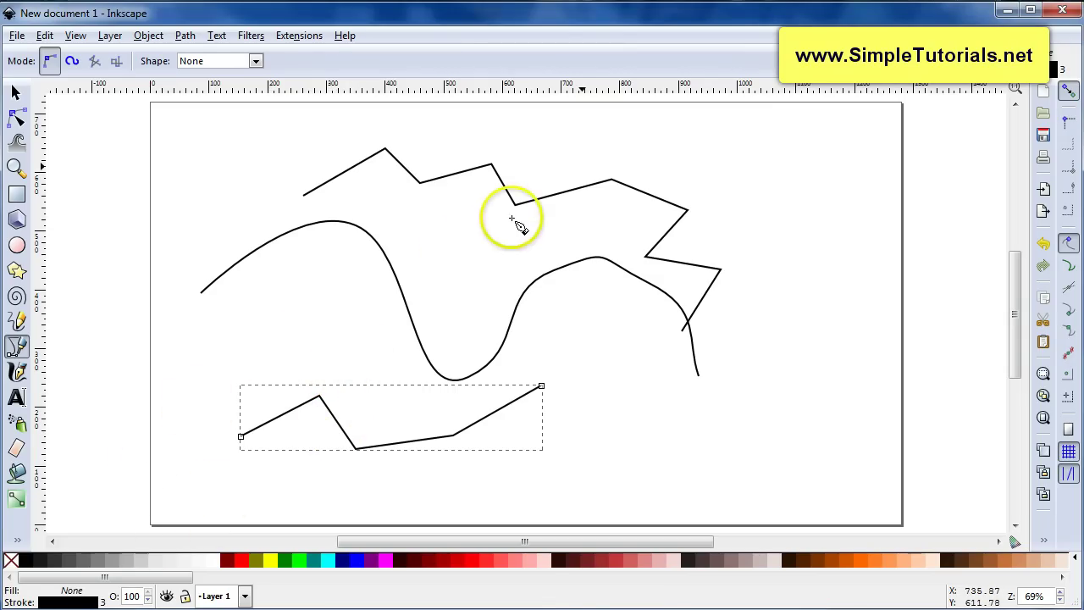
pyautogui.click(581, 164)
pyautogui.click(669, 143)
pyautogui.click(706, 178)
pyautogui.moveTo(707, 180); pyautogui.dragTo(798, 308)
pyautogui.moveTo(767, 351); pyautogui.dragTo(720, 428)
pyautogui.click(724, 483)
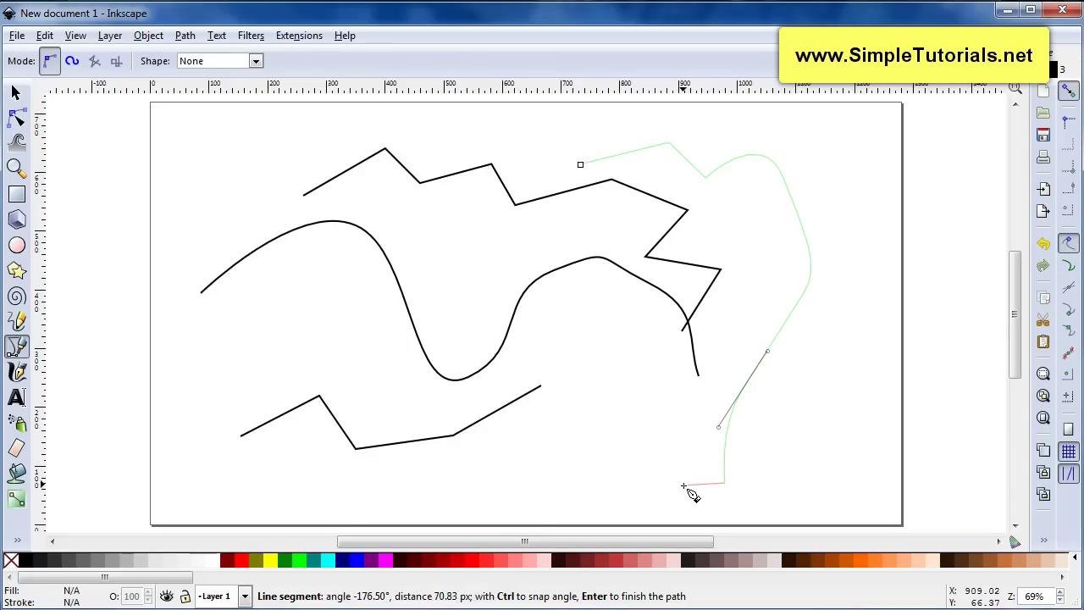
# Remove the unfinished path's segments one by one, from the last back to the first
pyautogui.press('BackSpace')
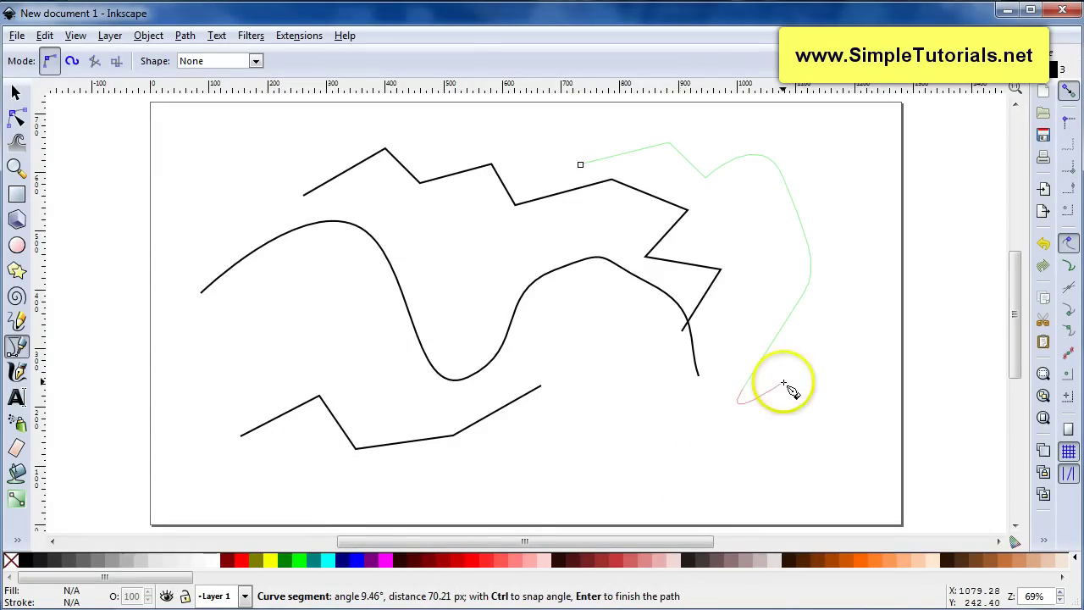
pyautogui.press('BackSpace')
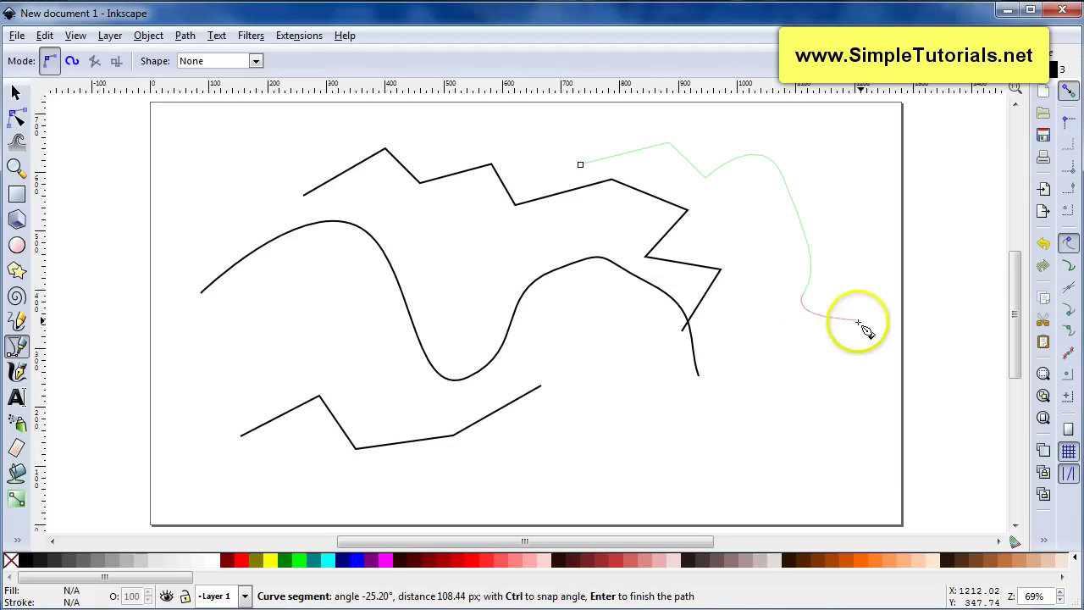
pyautogui.press('BackSpace')
pyautogui.press('BackSpace')
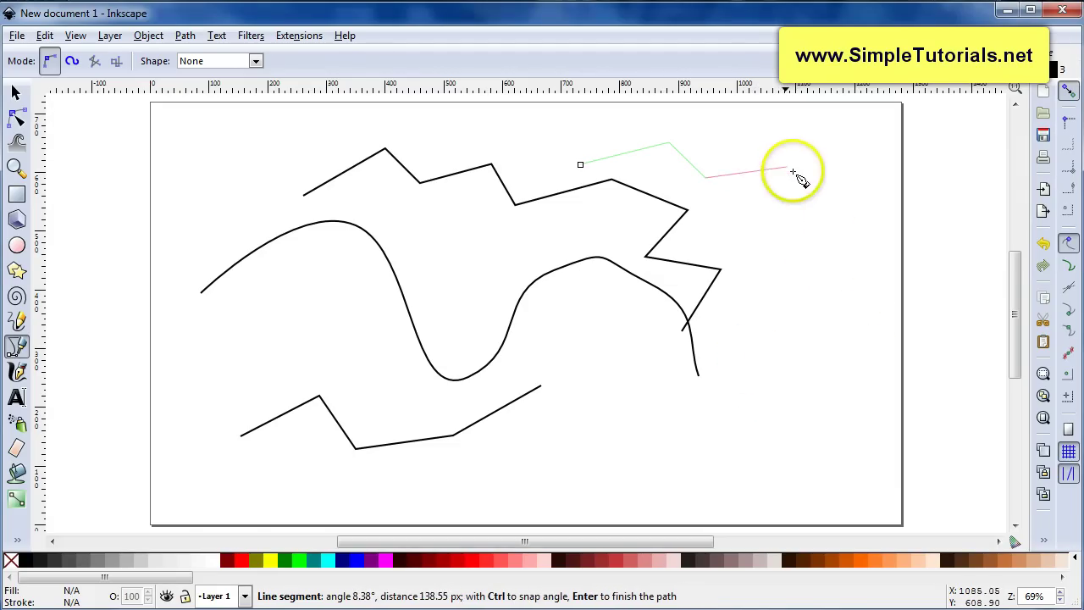
pyautogui.press('BackSpace')
pyautogui.press('BackSpace')
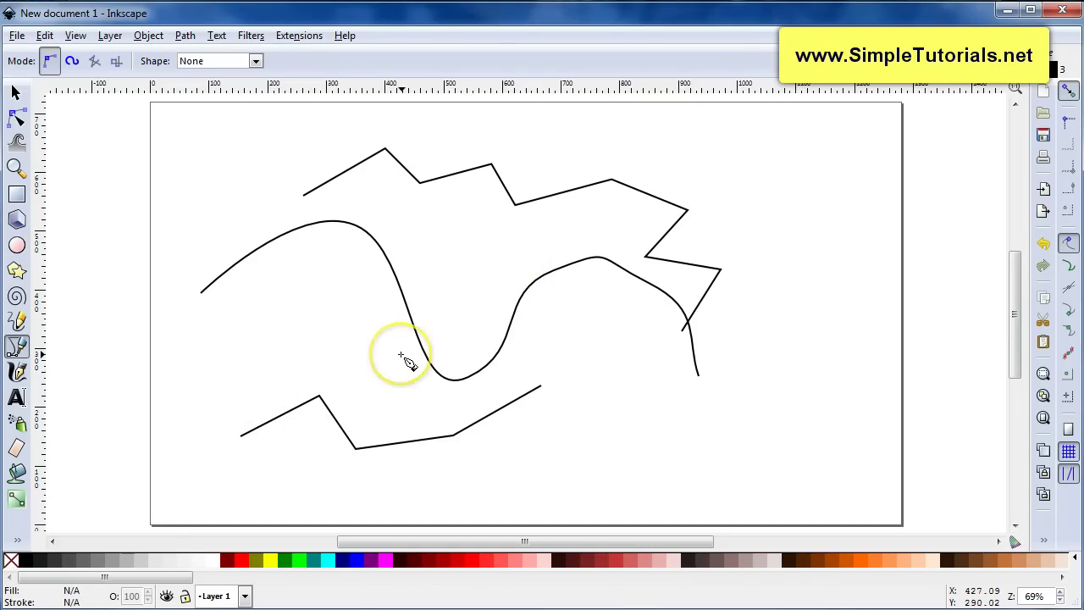
# Edit the nodes of the curved path, lowering the first peak's node to about X 354, Y 498 px and adjusting its handle
pyautogui.press('F1')
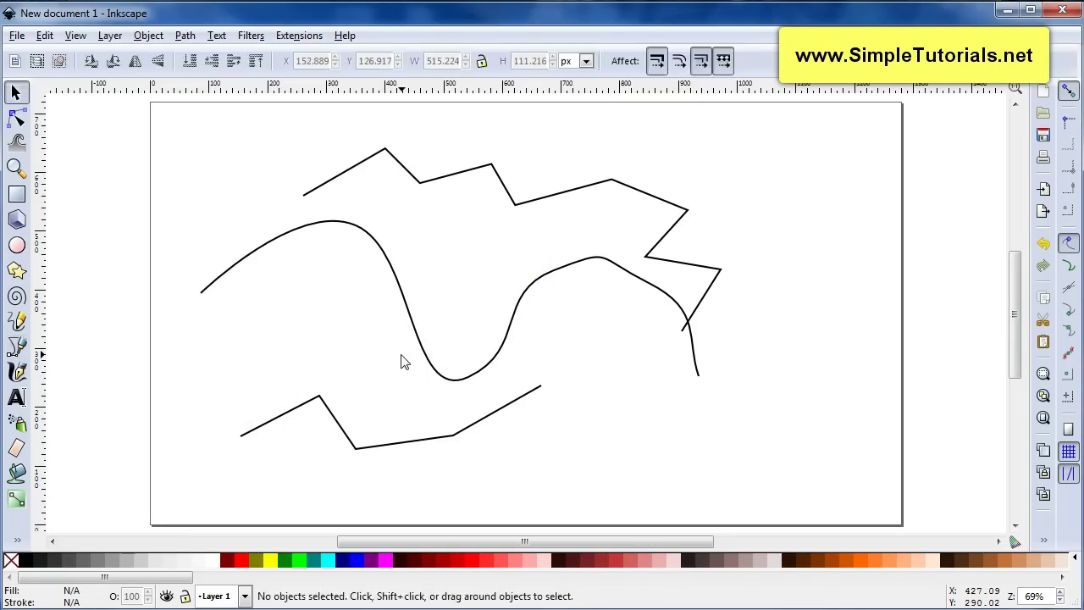
pyautogui.click(415, 329)
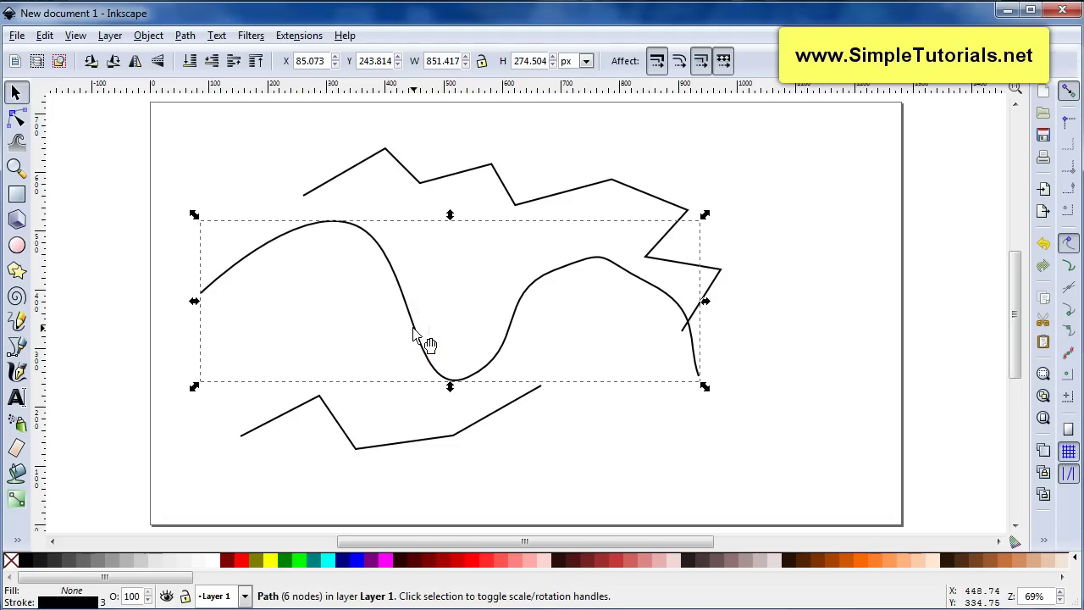
pyautogui.click(387, 363)
pyautogui.click(403, 310)
pyautogui.click(394, 350)
pyautogui.click(404, 302)
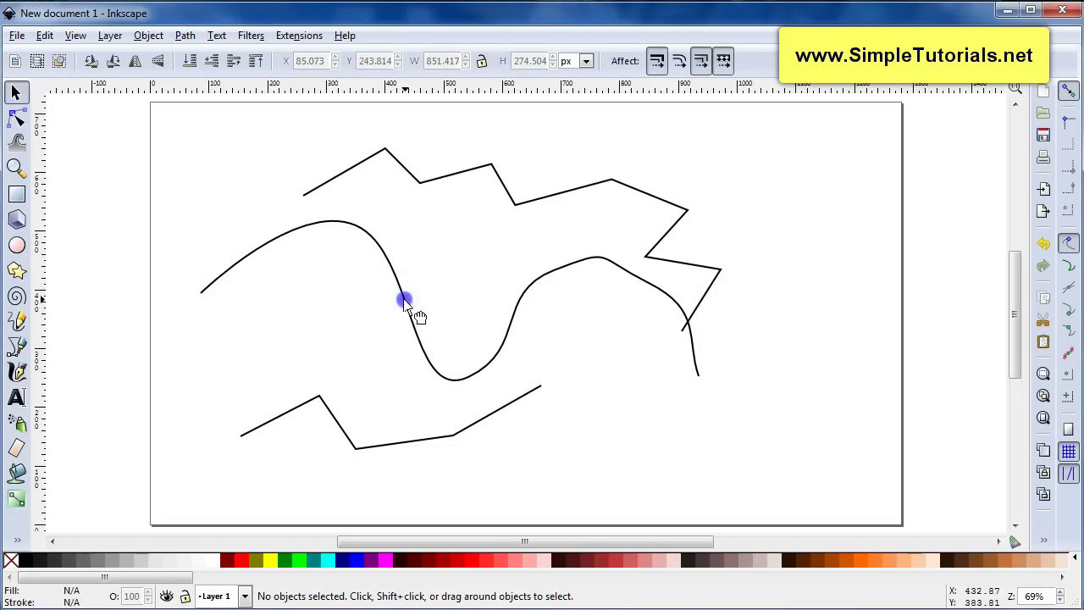
pyautogui.doubleClick(404, 301)
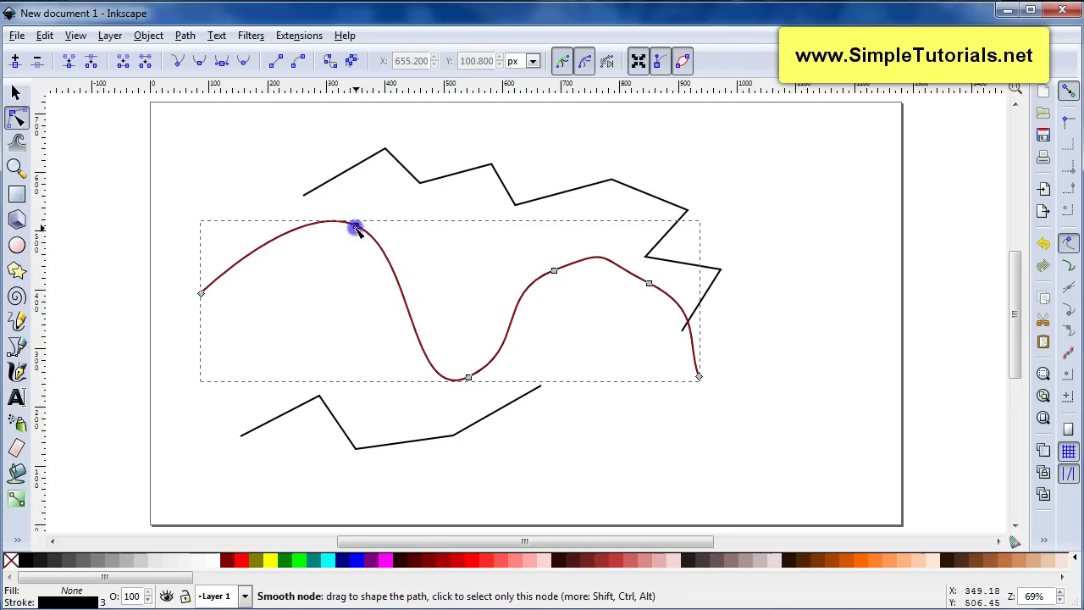
pyautogui.moveTo(357, 227)
pyautogui.mouseDown()
pyautogui.moveTo(354, 252)
pyautogui.moveTo(358, 235)
pyautogui.mouseUp()
pyautogui.moveTo(297, 211)
pyautogui.mouseDown()
pyautogui.moveTo(295, 249)
pyautogui.moveTo(302, 200)
pyautogui.mouseUp()
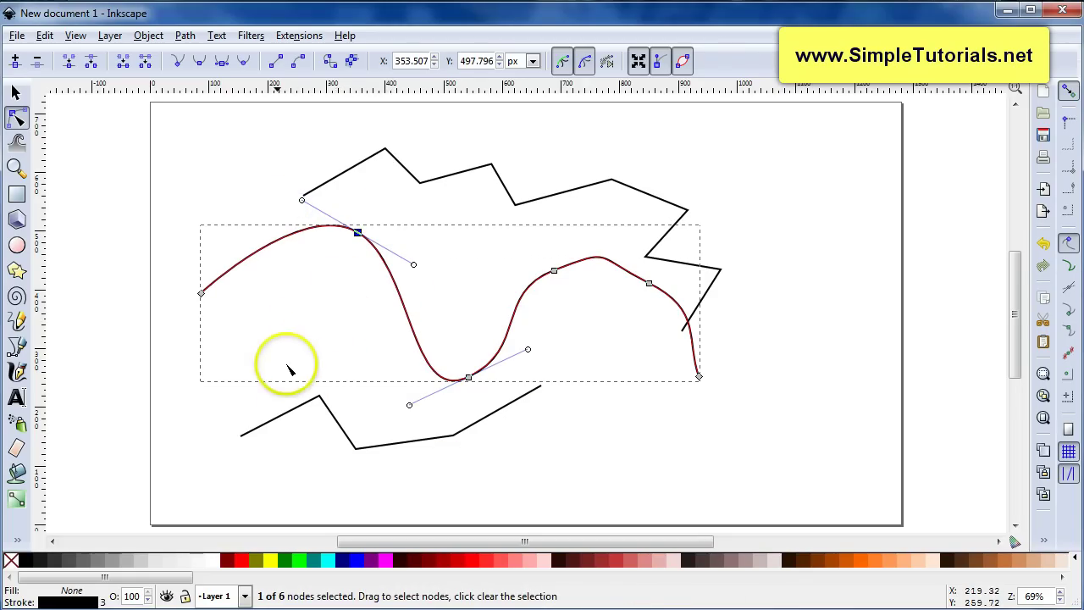
# Move the curve to the page's left edge and scale it down to about 388 by 122 px
pyautogui.press('s')
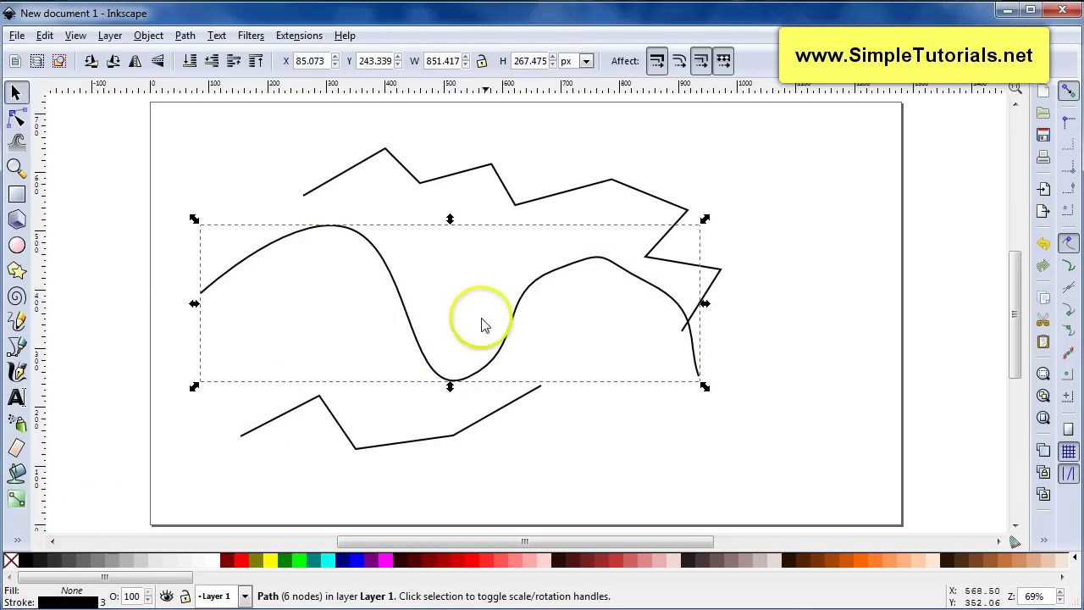
pyautogui.moveTo(510, 320); pyautogui.dragTo(458, 324)
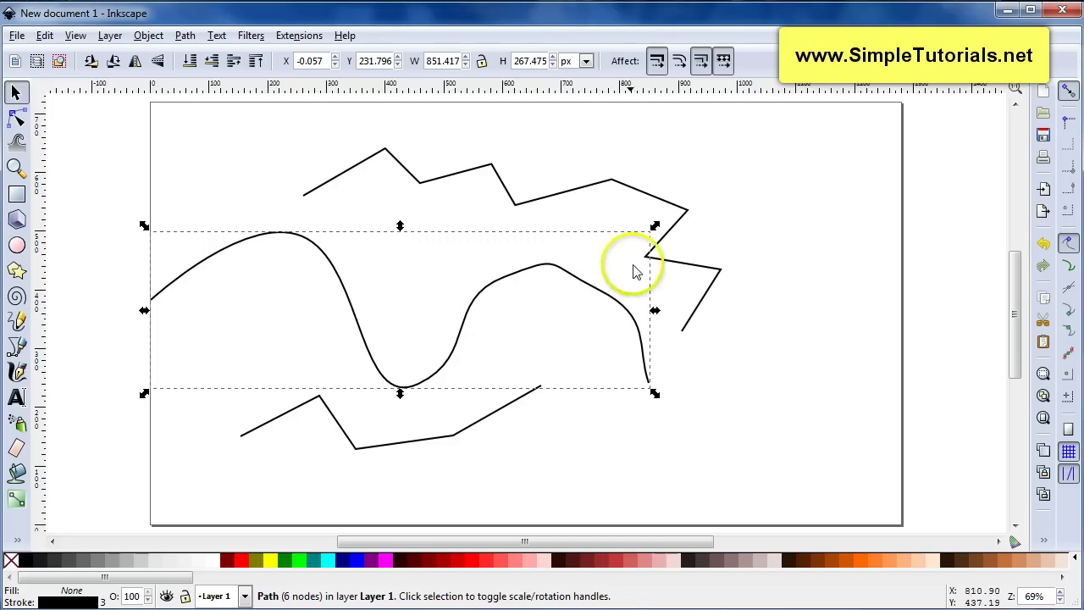
pyautogui.click(579, 324)
pyautogui.click(599, 295)
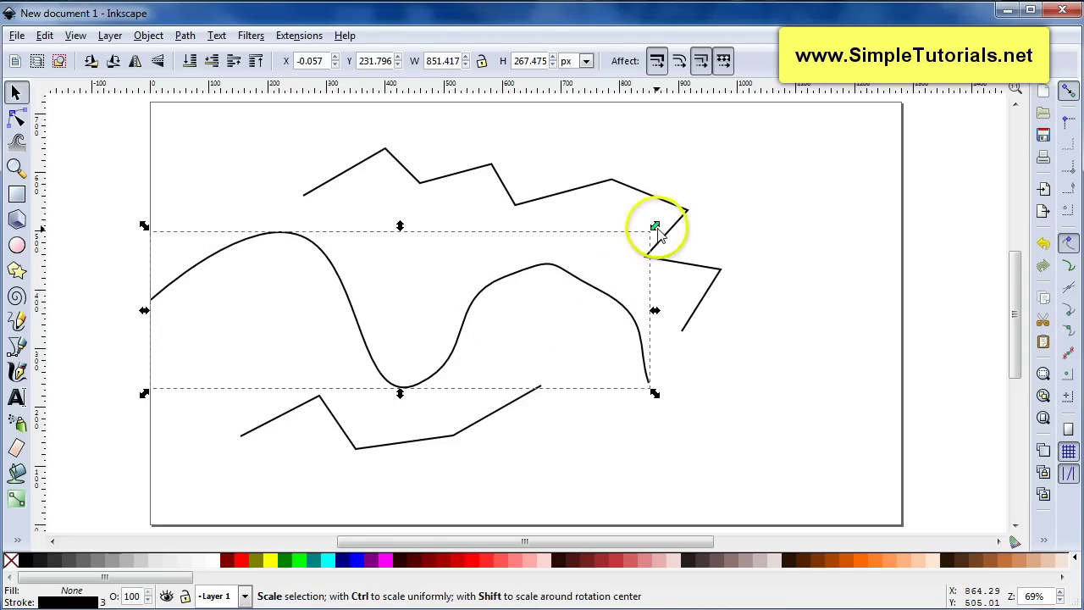
pyautogui.moveTo(654, 227); pyautogui.dragTo(815, 316)
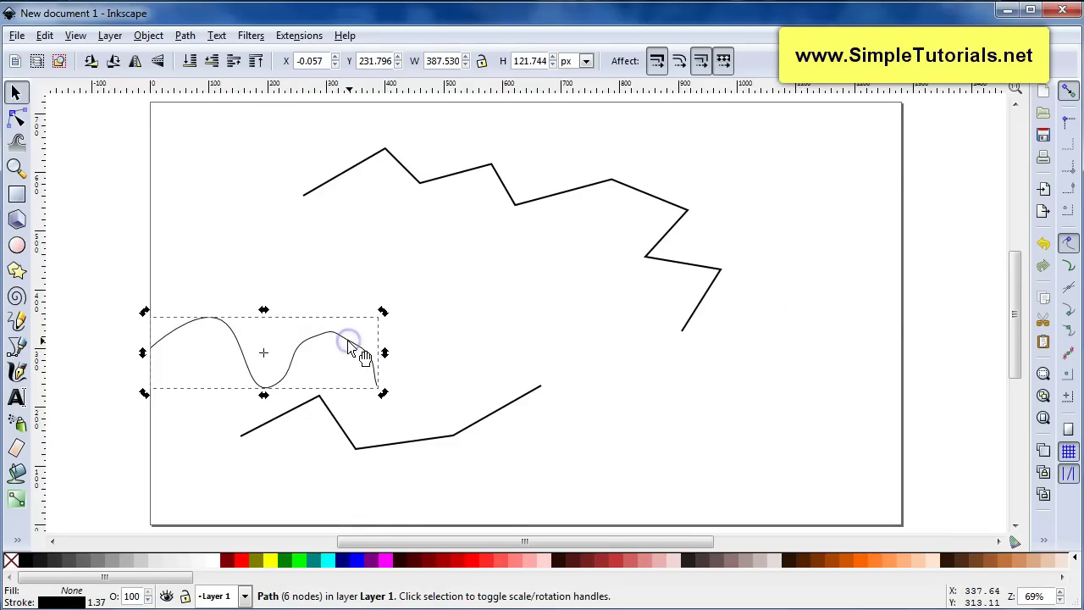
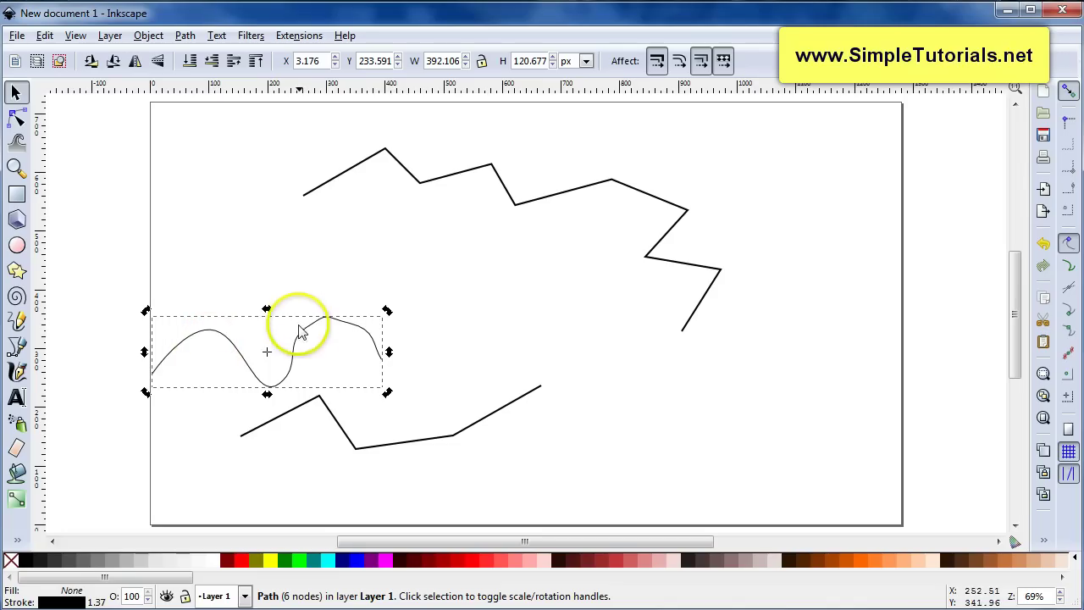
# Move the tilted curve to about X 309, Y 358 px and the upper zigzag to about X 352, Y 338 px
pyautogui.moveTo(303, 330); pyautogui.dragTo(484, 256)
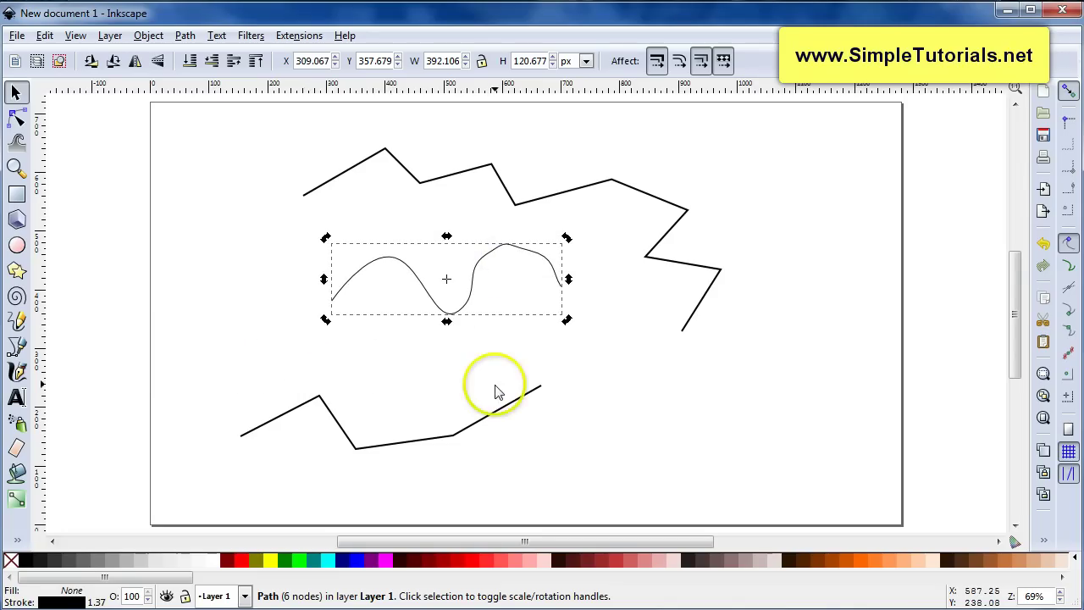
pyautogui.click(540, 202)
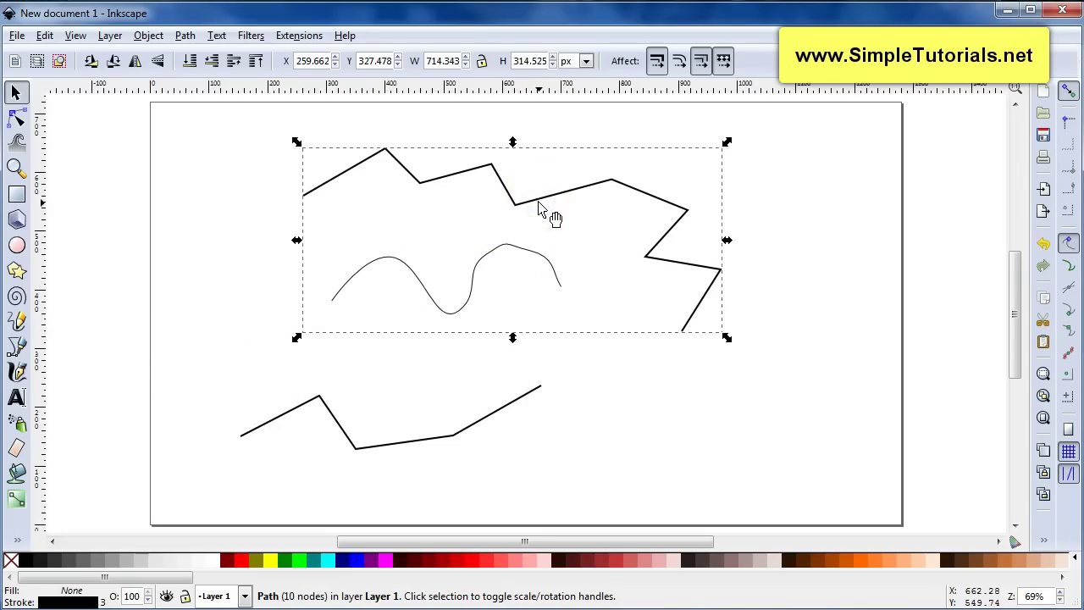
pyautogui.moveTo(550, 197); pyautogui.dragTo(597, 200)
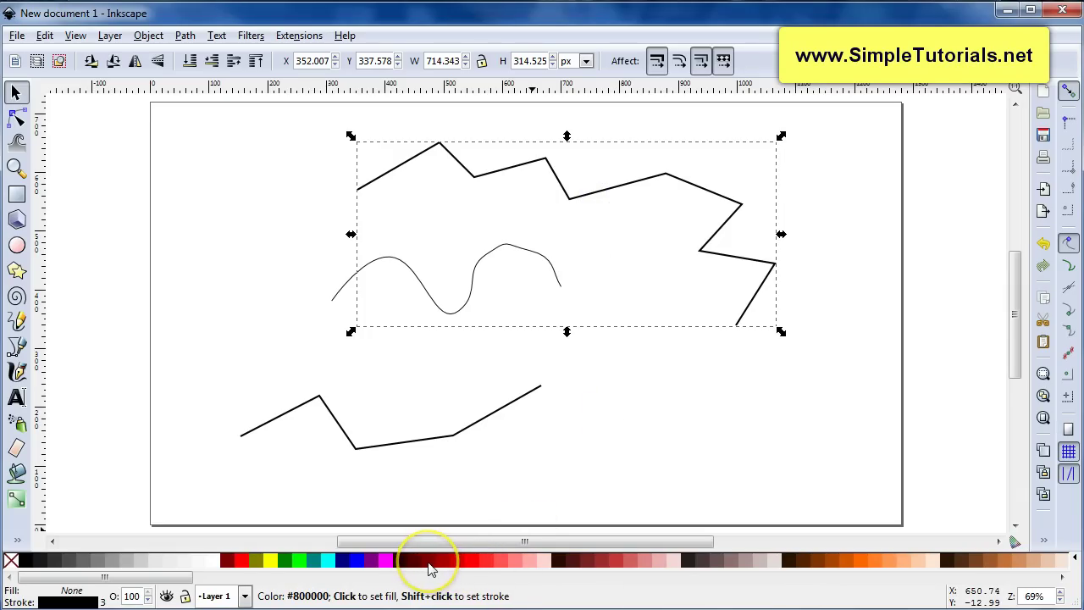
# Fill the upper zigzag path with dark red #800000
pyautogui.click(429, 563)
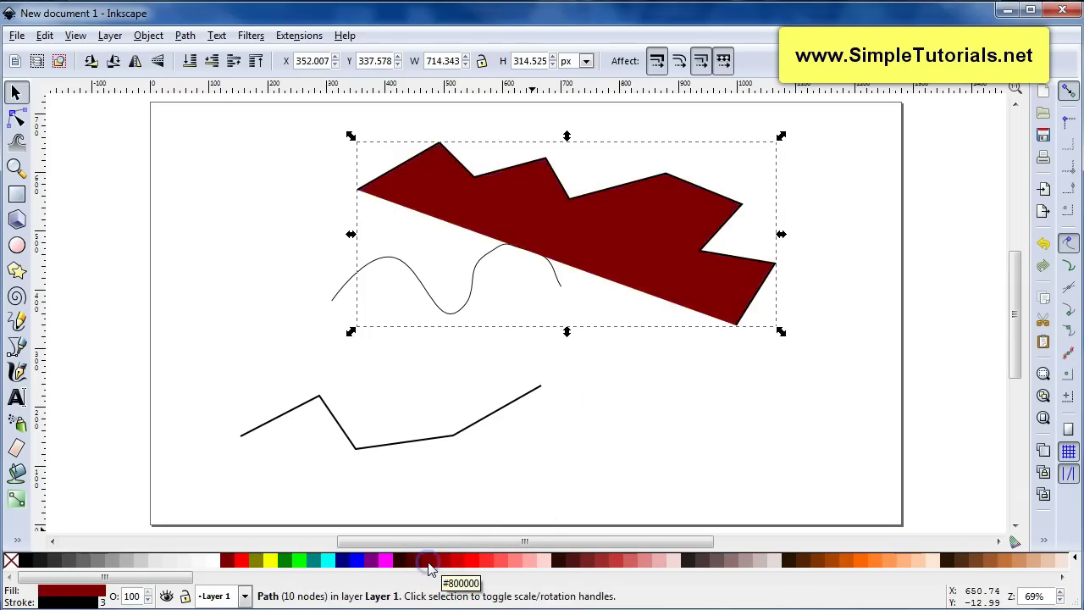
pyautogui.click(496, 394)
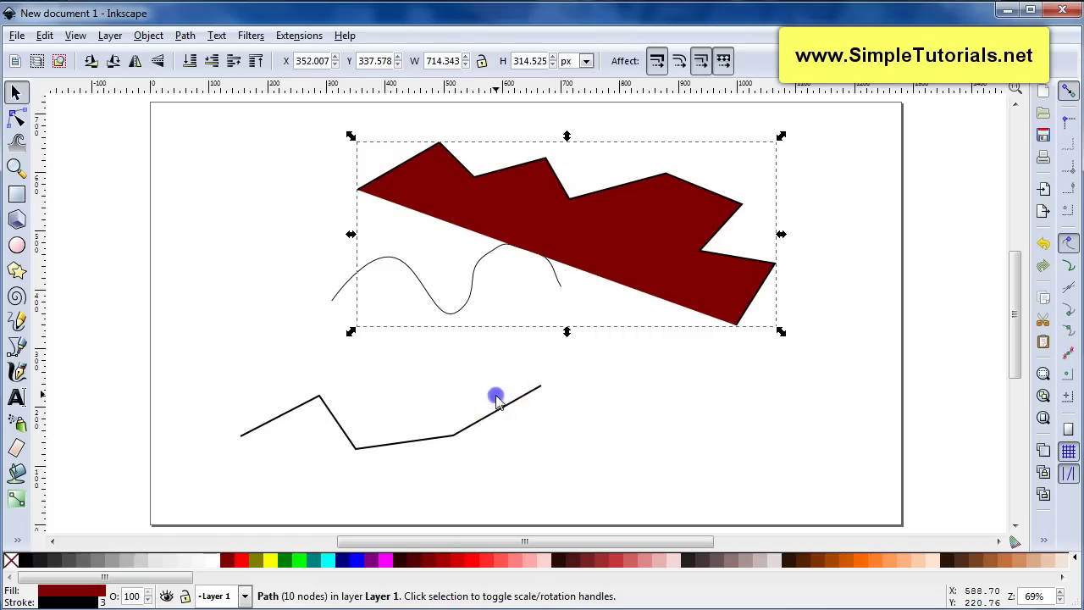
pyautogui.click(545, 223)
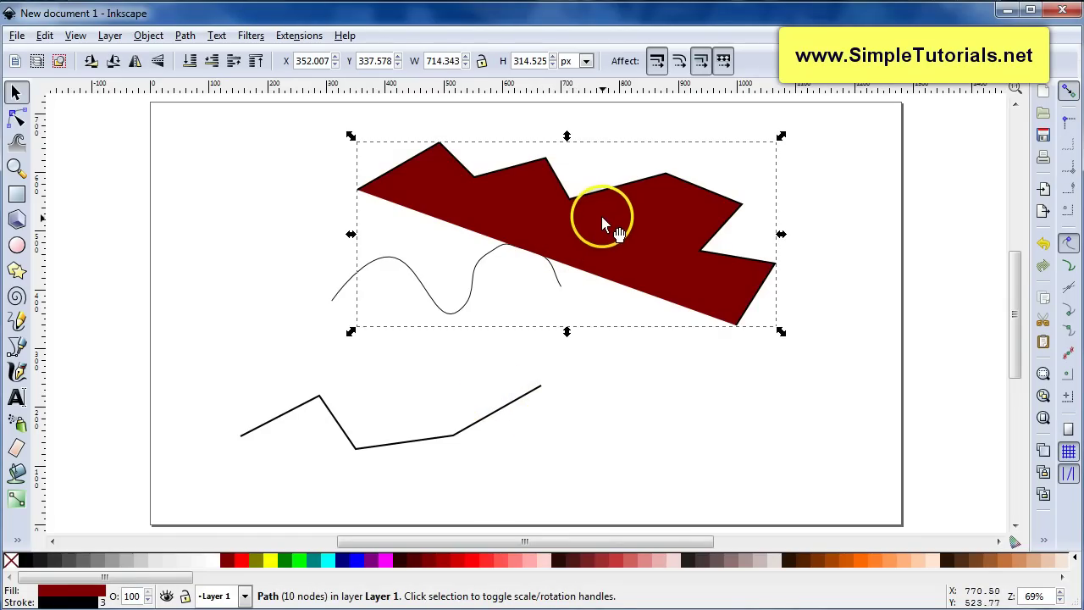
# Try a light red stroke on the upper zigzag, and set its stroke colour to blue
pyautogui.press('shift')
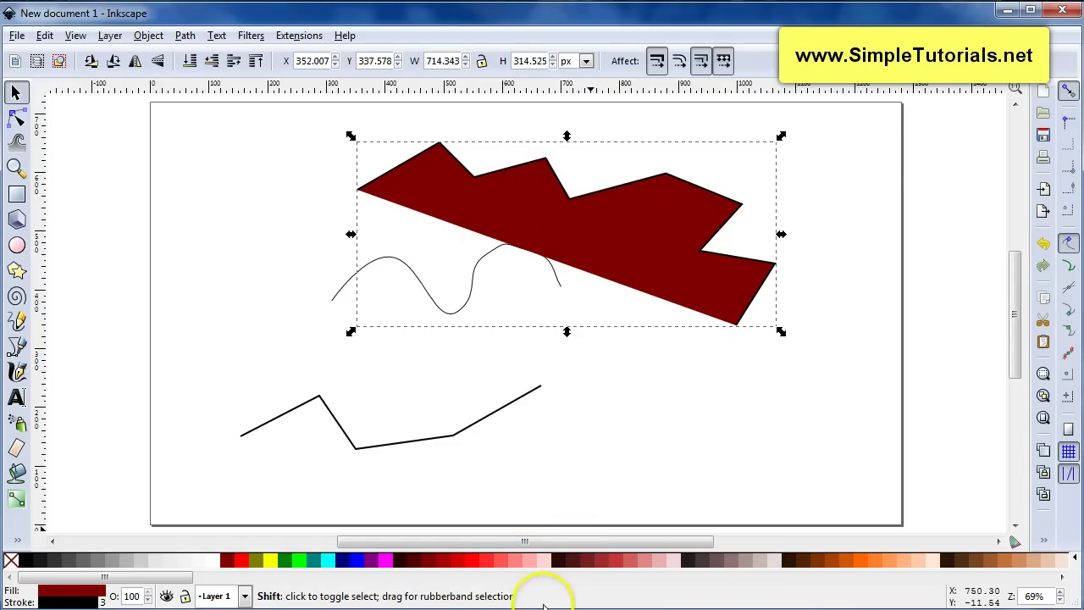
pyautogui.keyDown('shift'); pyautogui.click(502, 566); pyautogui.keyUp('shift')
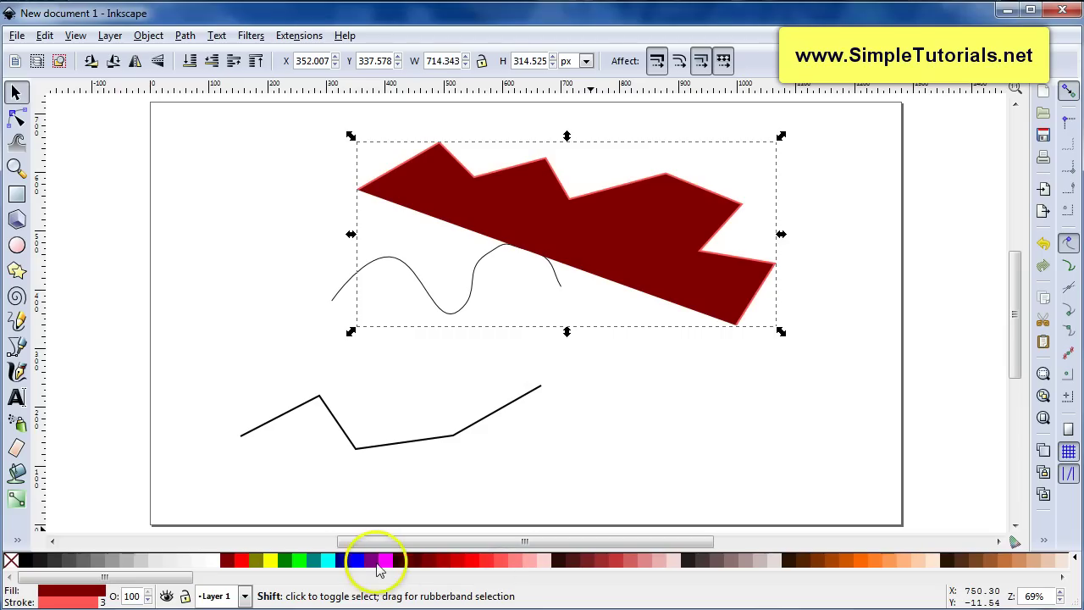
pyautogui.keyDown('shift'); pyautogui.click(348, 563); pyautogui.keyUp('shift')
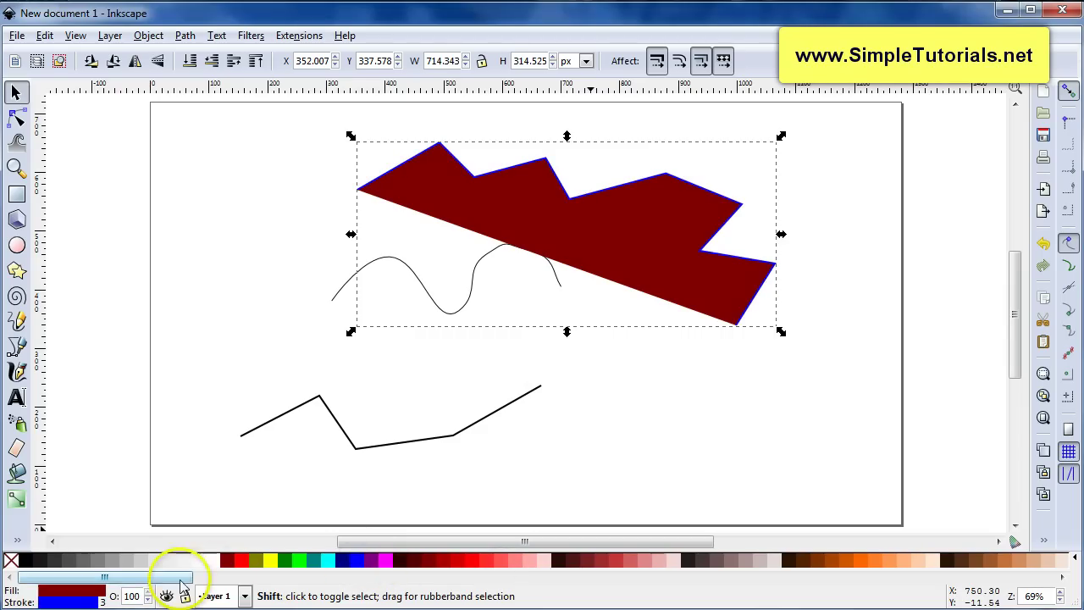
# Try stroke widths of 6 and 10 px on the upper zigzag, and set the width to 8 px
pyautogui.rightClick(103, 602)
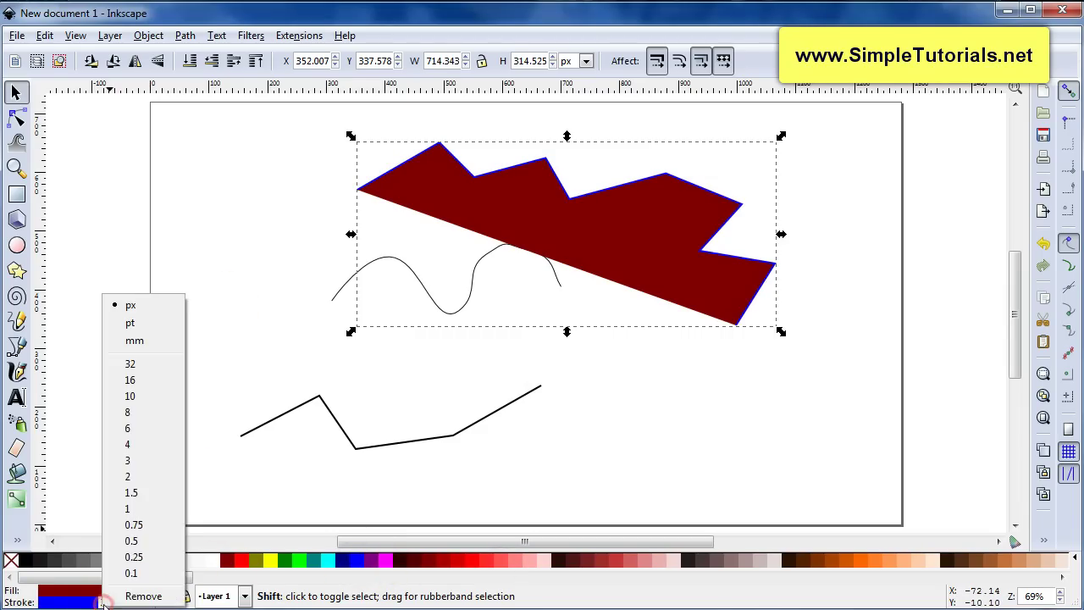
pyautogui.click(129, 427)
pyautogui.rightClick(103, 602)
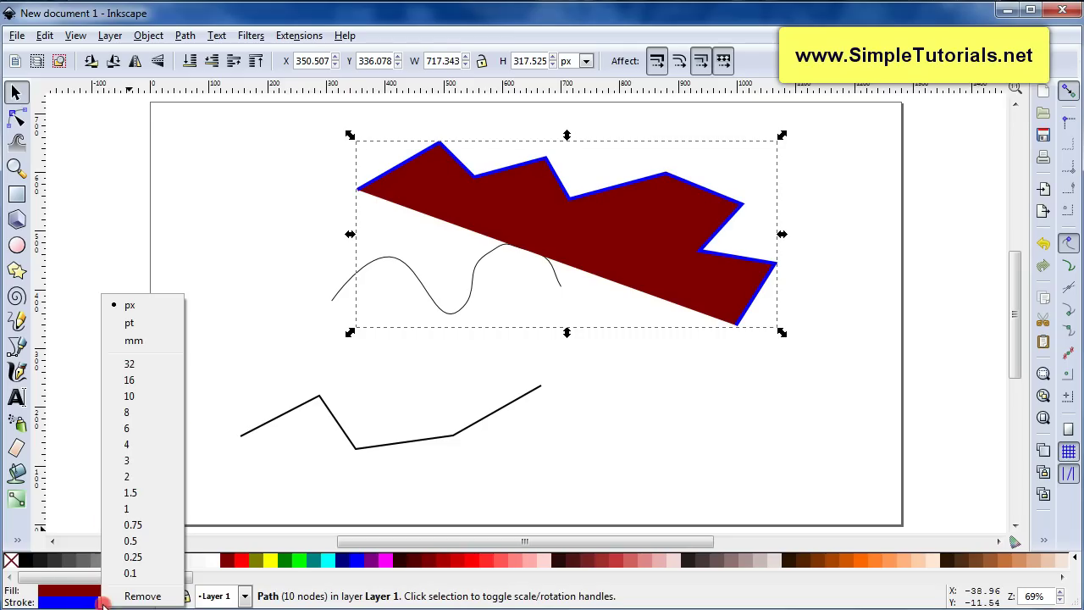
pyautogui.click(128, 395)
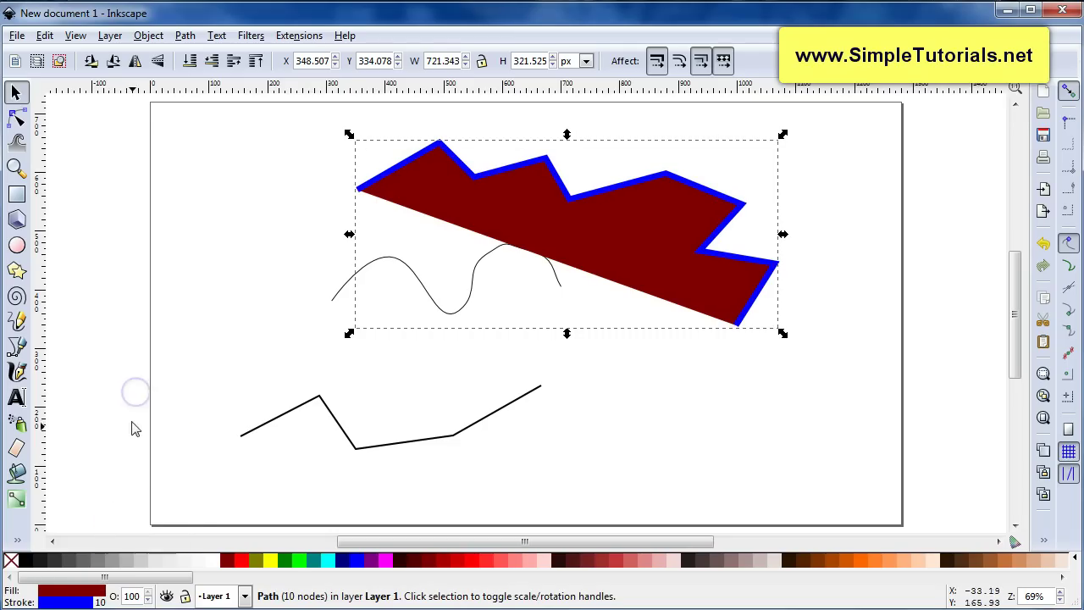
pyautogui.rightClick(99, 601)
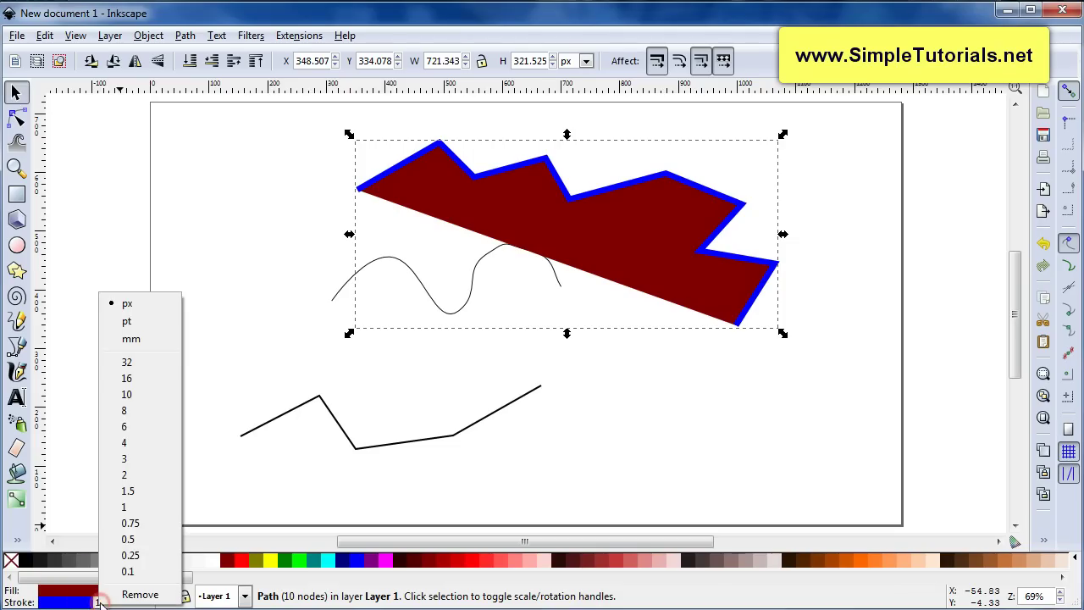
pyautogui.click(127, 413)
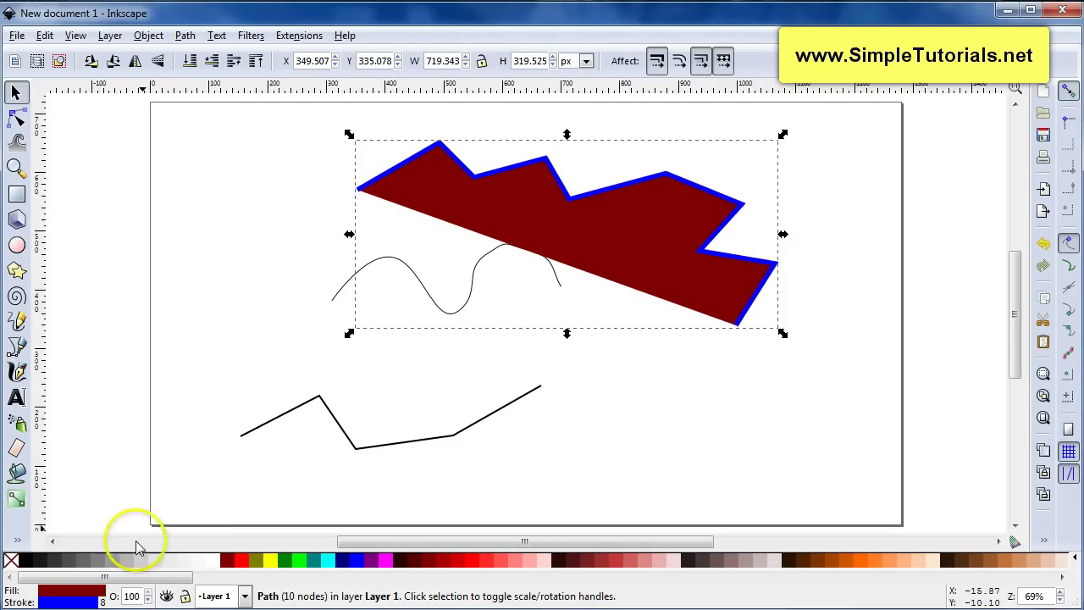
# Remove the dark red fill from the upper zigzag
pyautogui.rightClick(76, 591)
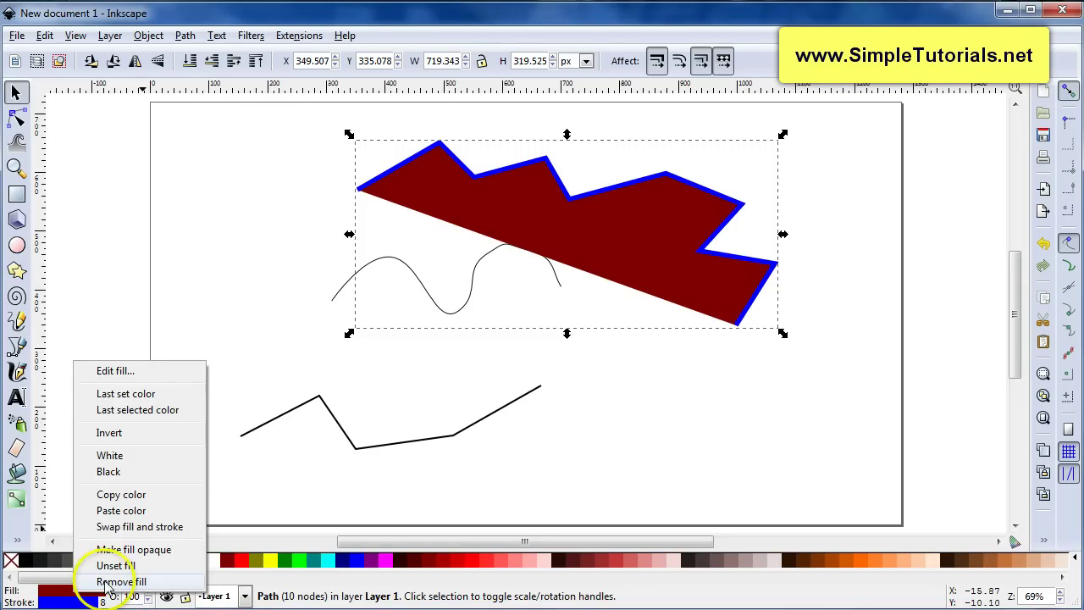
pyautogui.click(106, 582)
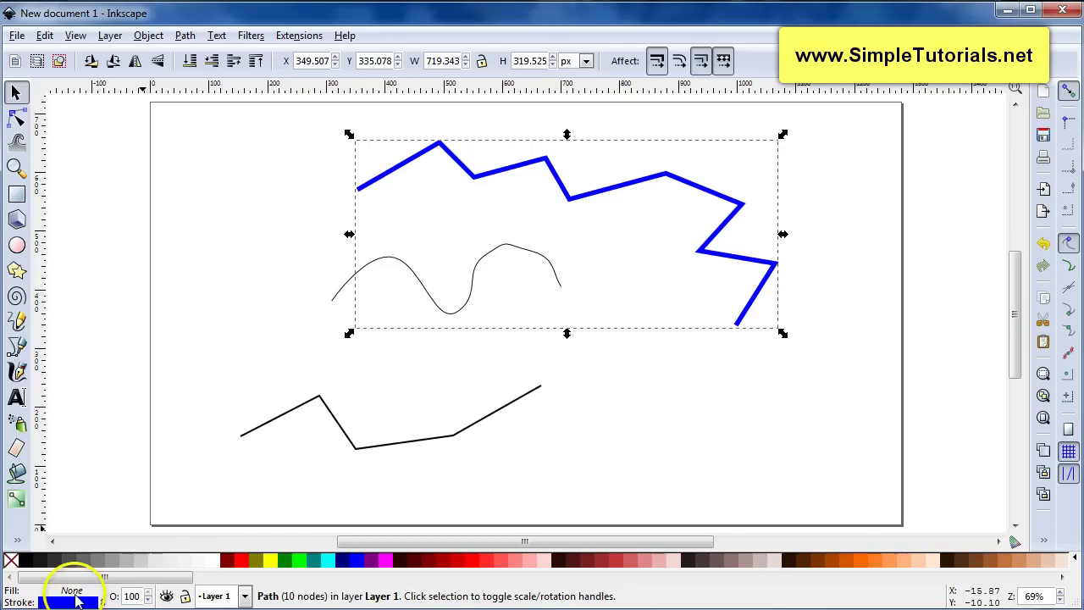
# Set both the fill and the stroke colour of the upper zigzag path to black
pyautogui.rightClick(78, 598)
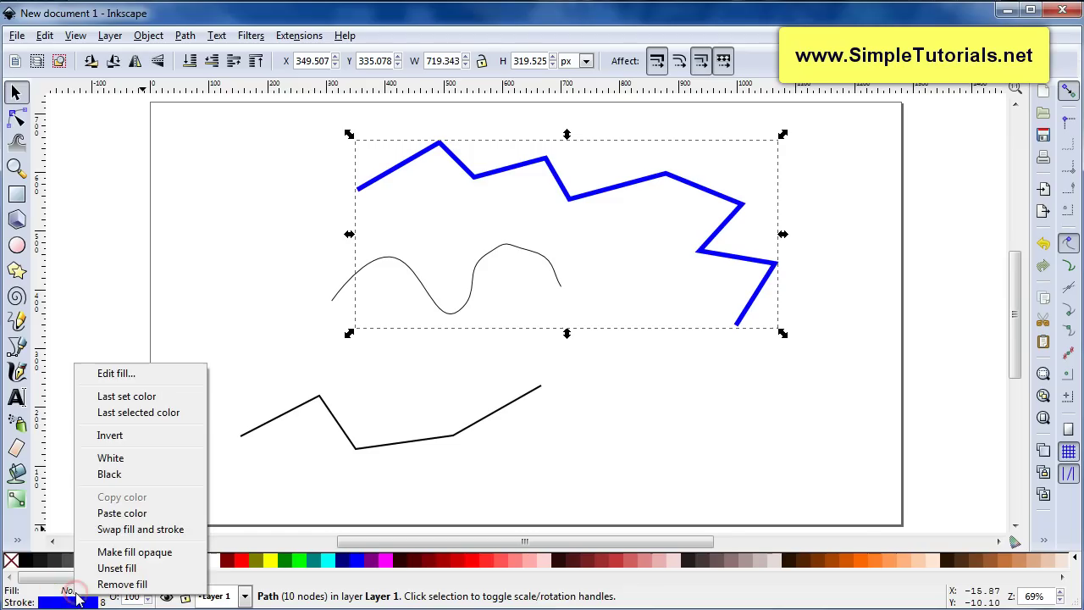
pyautogui.click(109, 474)
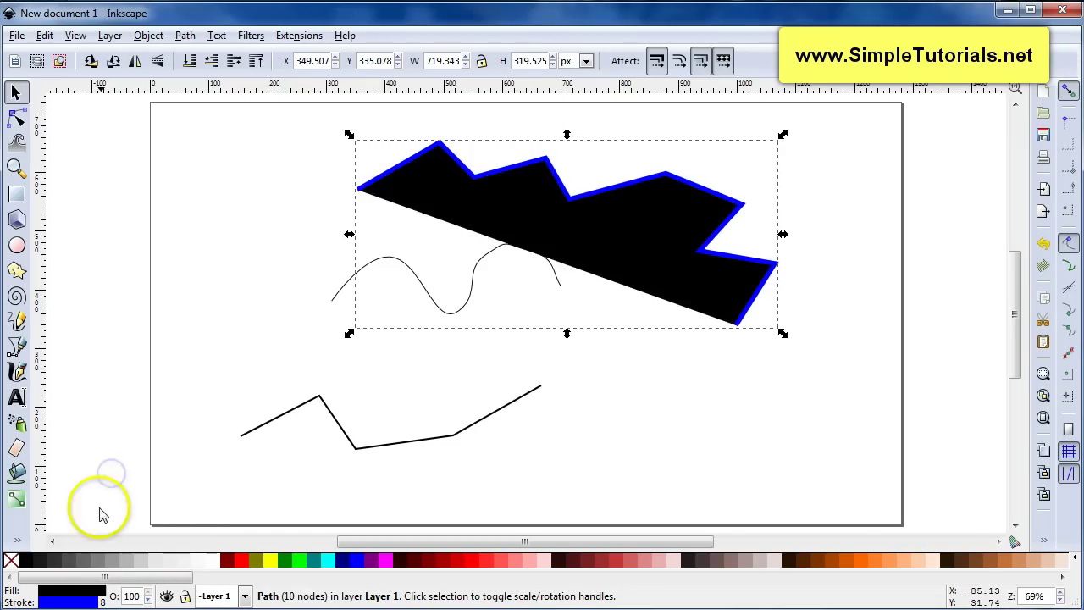
pyautogui.rightClick(70, 602)
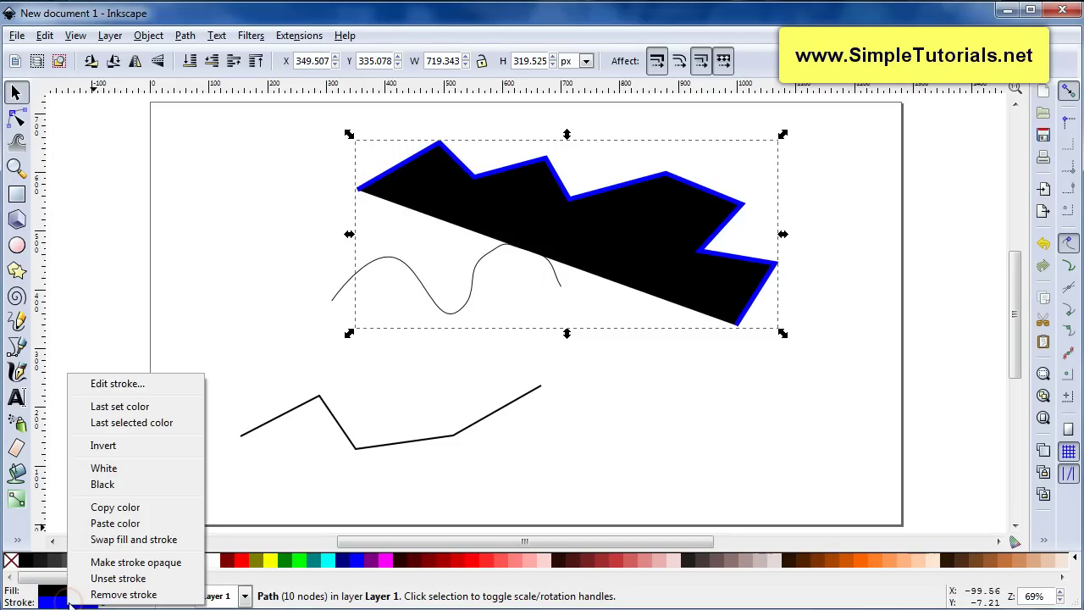
pyautogui.click(105, 484)
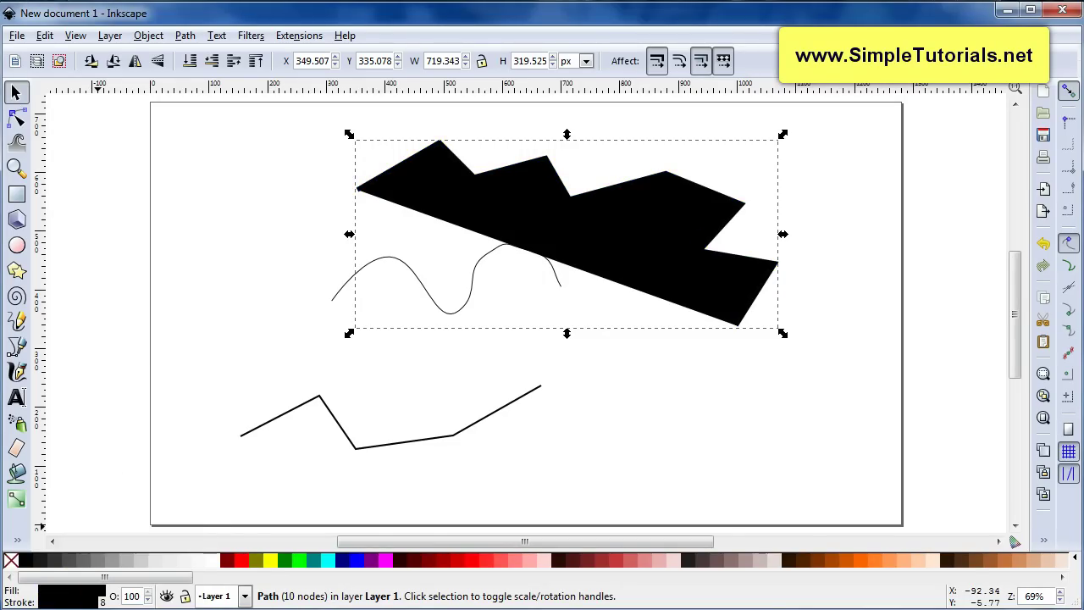
# Examine the flat colour fill settings of the upper zigzag in the Fill and Stroke dialog, and close the dialog
pyautogui.click(76, 595)
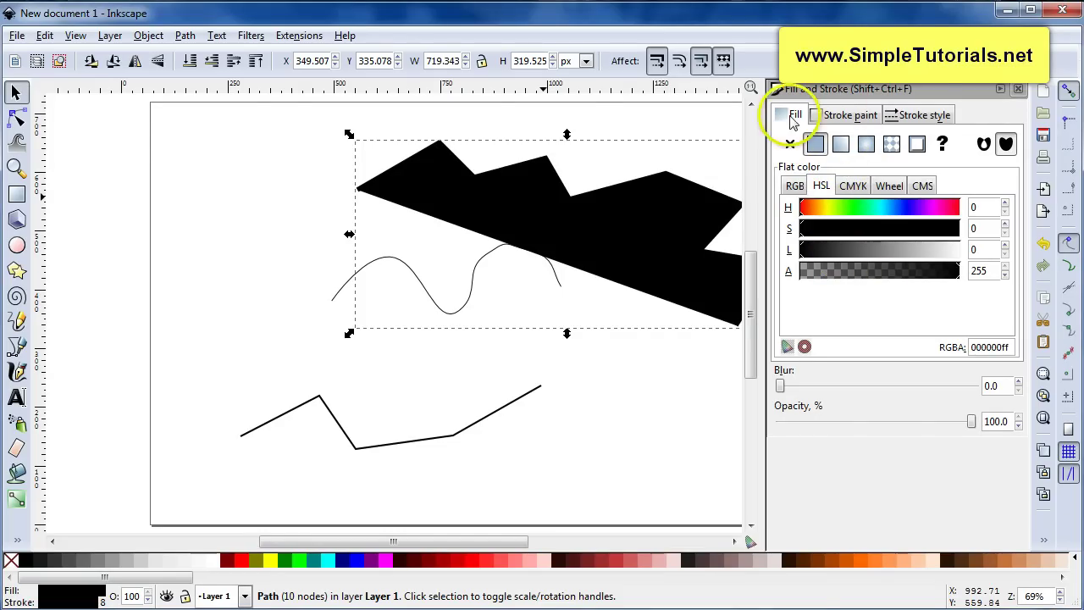
pyautogui.click(1018, 88)
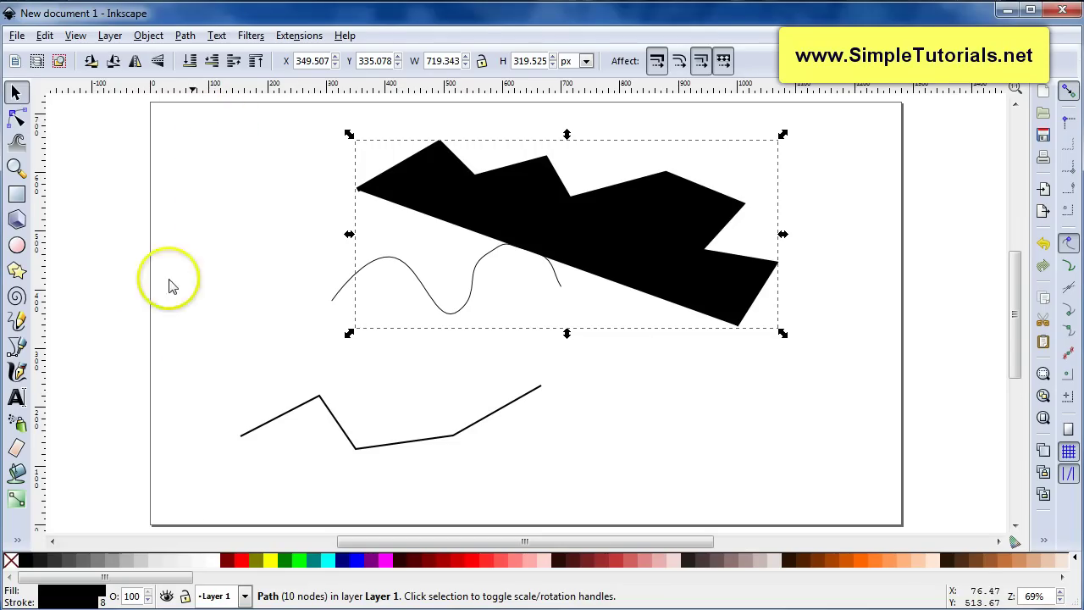
# Activate the Bezier tool for drawing a new path
pyautogui.click(17, 345)
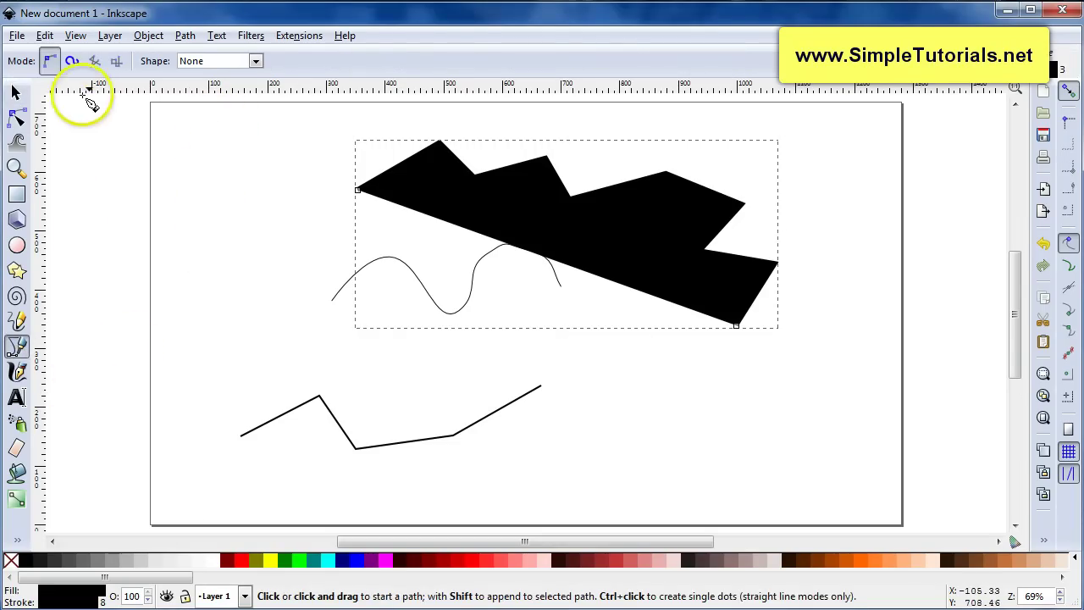